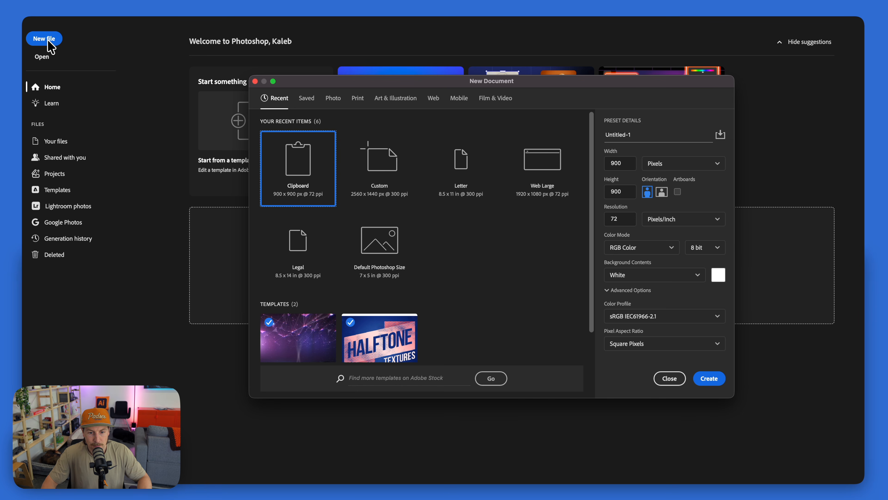
# Create a new 2560 × 1440 px document at 300 pixels/inch in 8-bit RGB Color with a white background
pyautogui.click(386, 171)
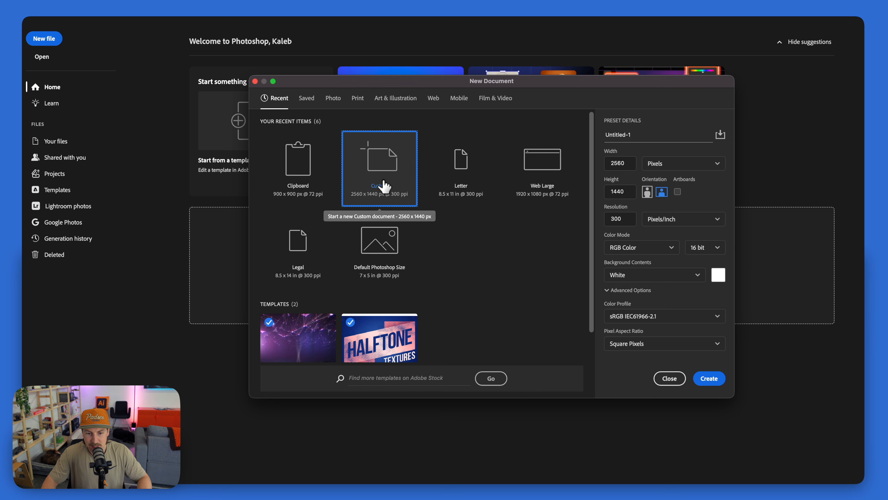
pyautogui.click(706, 248)
pyautogui.click(707, 260)
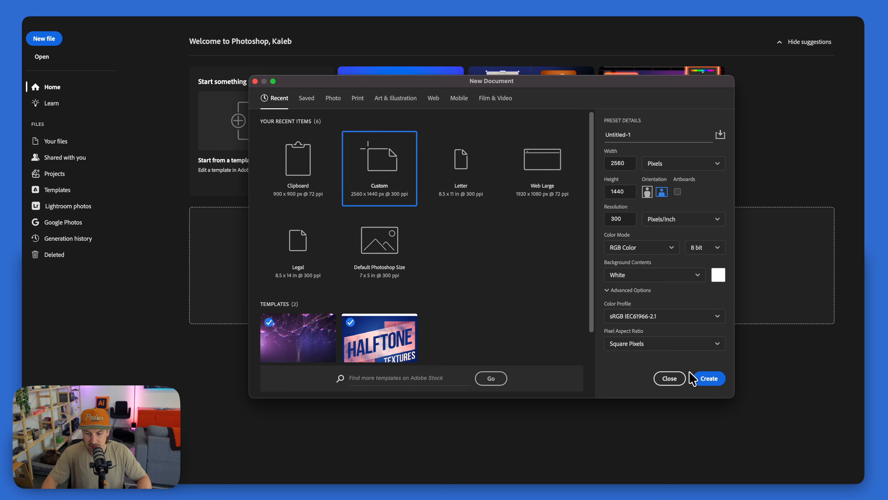
pyautogui.click(705, 379)
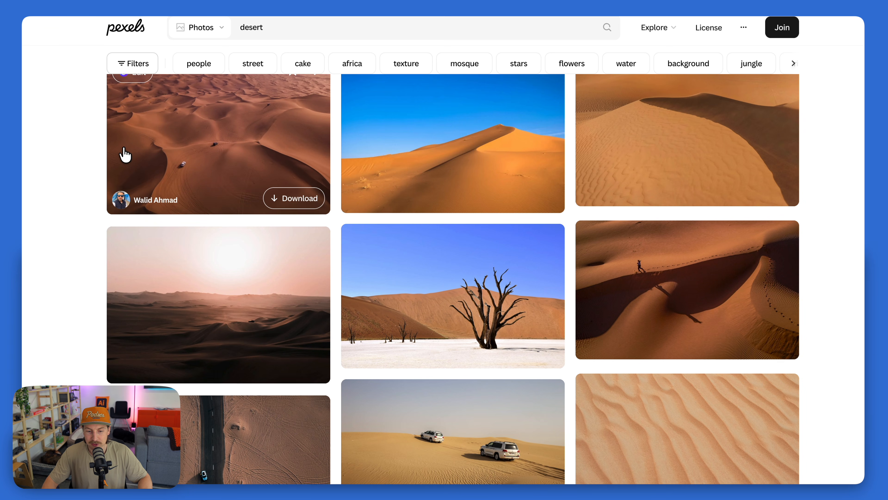
# Download the free Pixabay photo of the dead tree in front of desert dunes from the Pexels results
pyautogui.scroll(-2, 426, 244)
pyautogui.click(426, 244)
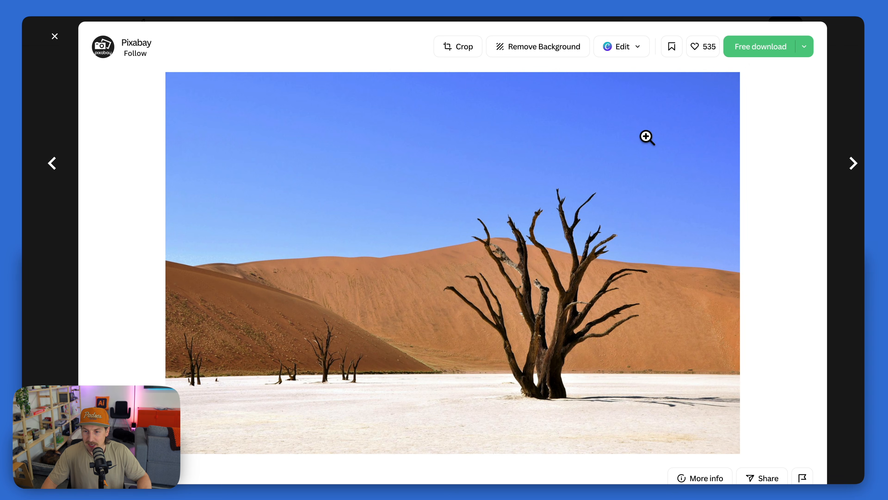
pyautogui.click(759, 53)
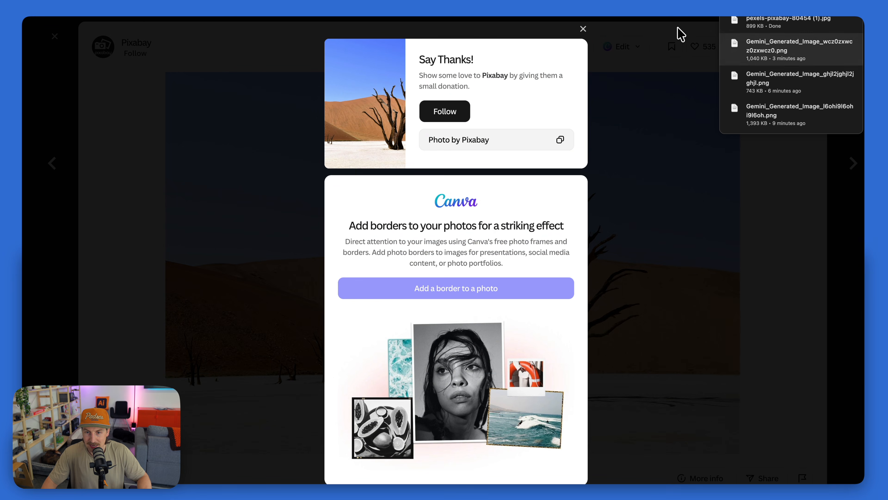
pyautogui.click(583, 30)
# Bring the downloaded pexels-pixabay-80454 (1).jpg into the new Photoshop document as a layer filling the canvas
pyautogui.click(807, 18)
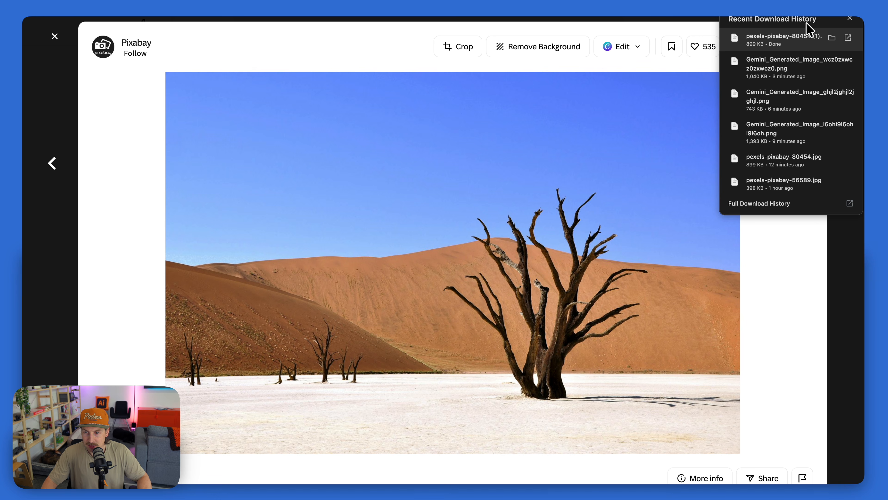
pyautogui.moveTo(785, 35); pyautogui.dragTo(440, 217)
pyautogui.press('super+Tab')
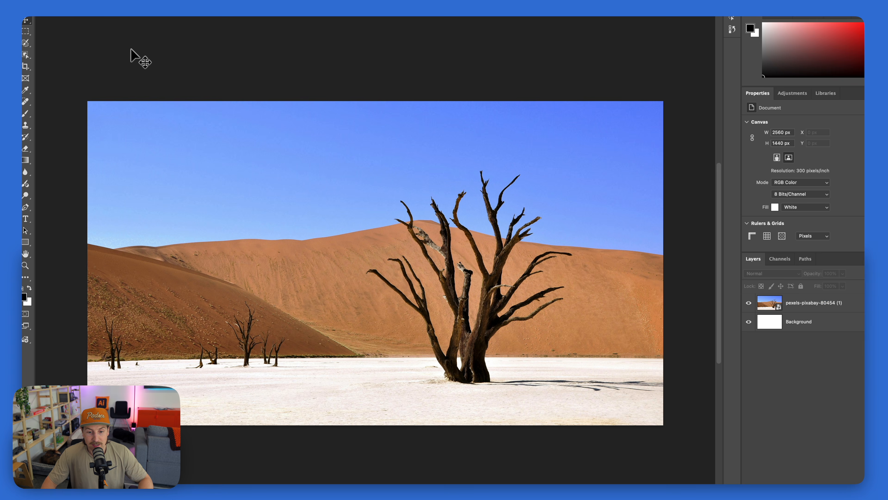
pyautogui.click(143, 75)
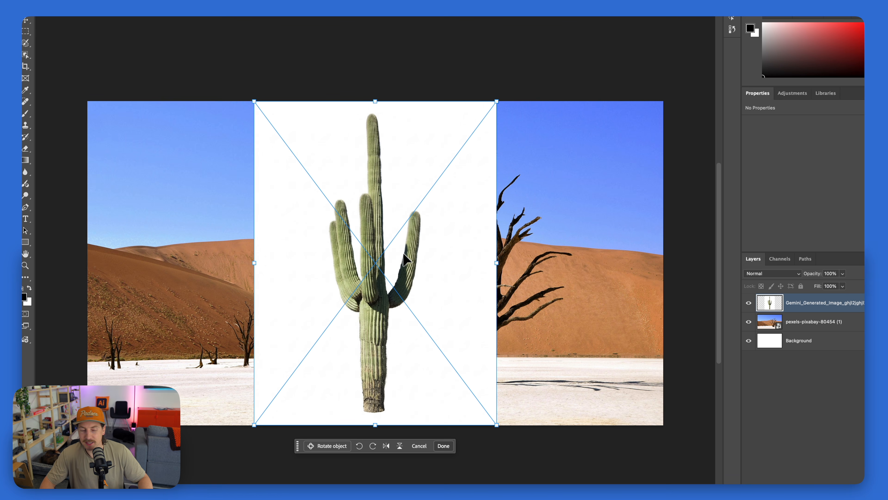
# Scale the placed cactus image down to about 975 × 1301 px, left of the dead tree, and remove its white background
pyautogui.moveTo(373, 115); pyautogui.dragTo(373, 147)
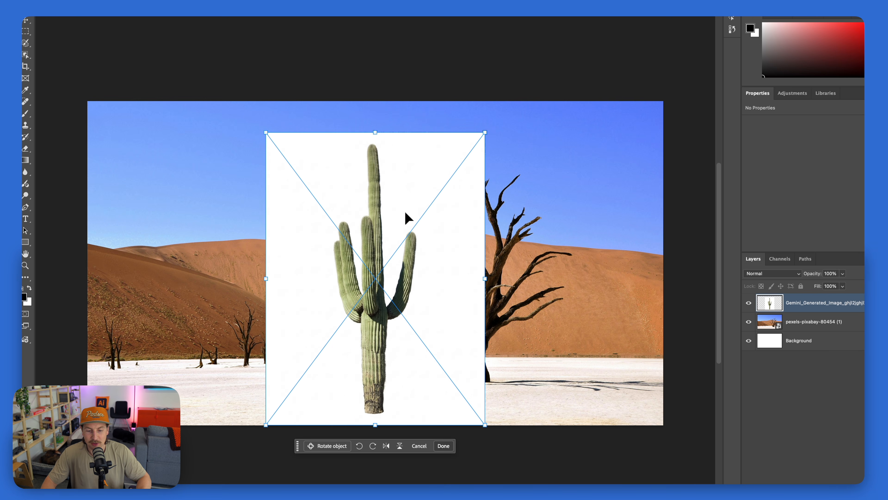
pyautogui.moveTo(407, 218); pyautogui.dragTo(320, 273)
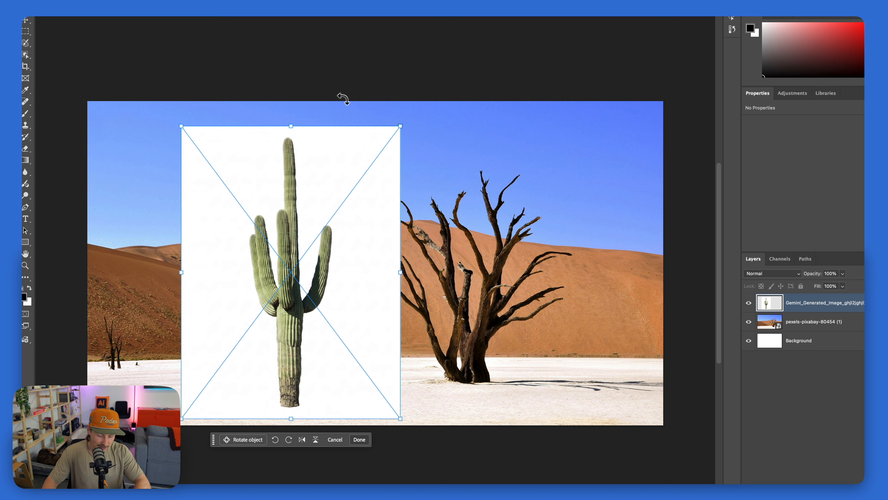
pyautogui.press('Return')
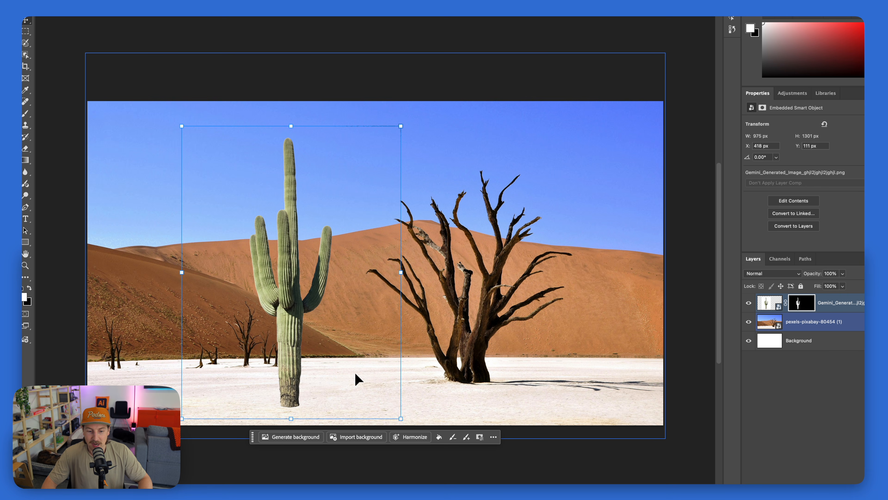
# Move the cutout cactus closer to the dead tree, to about X 723 px, and convert its layer to a rotatable object
pyautogui.moveTo(290, 336); pyautogui.dragTo(357, 335)
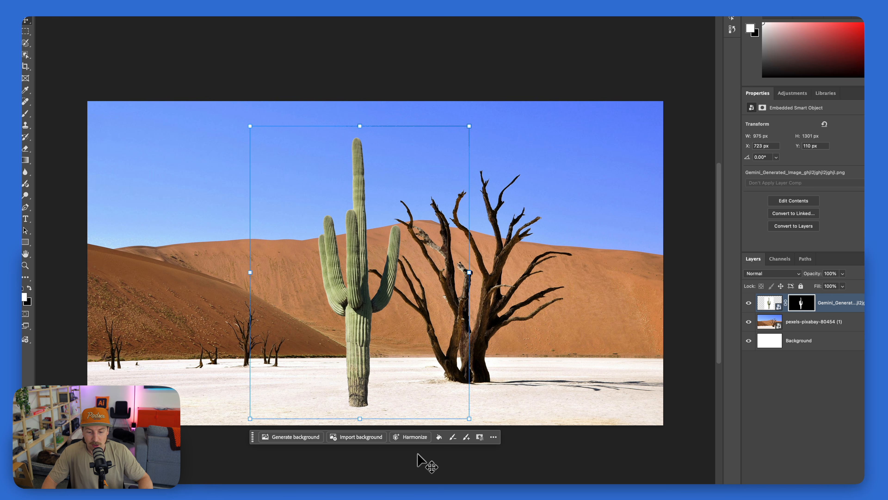
pyautogui.click(426, 467)
pyautogui.click(358, 325)
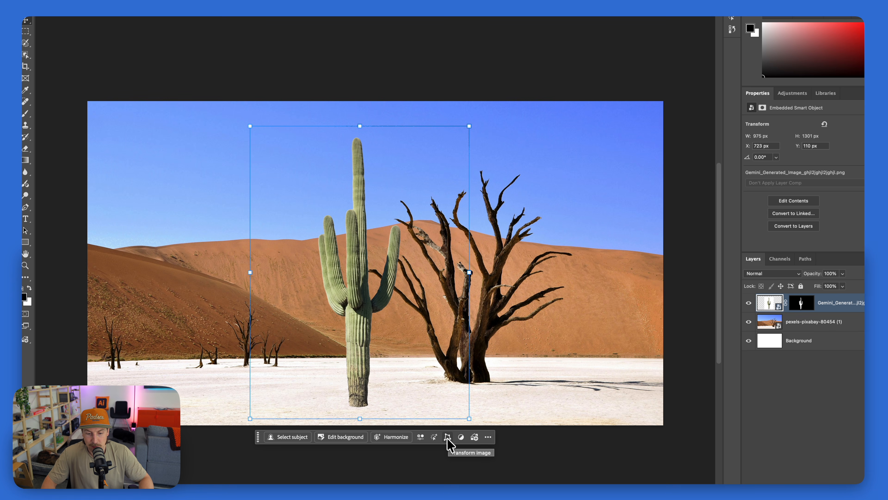
pyautogui.click(447, 438)
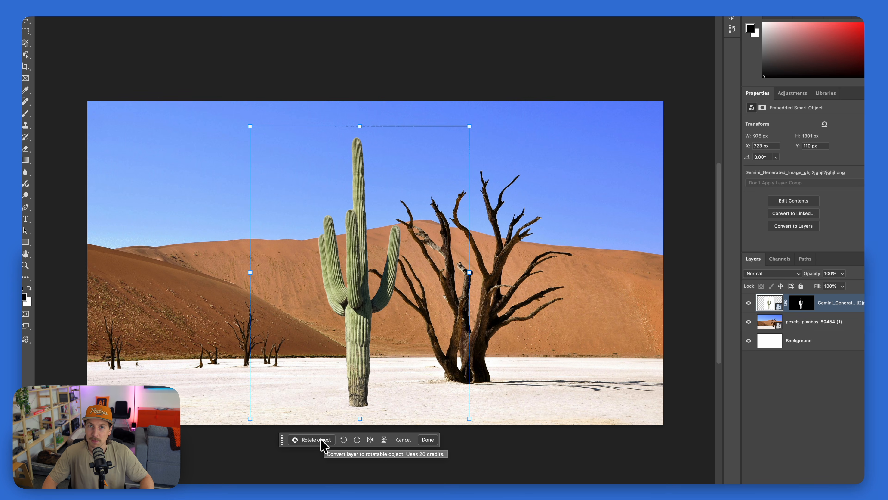
pyautogui.click(305, 441)
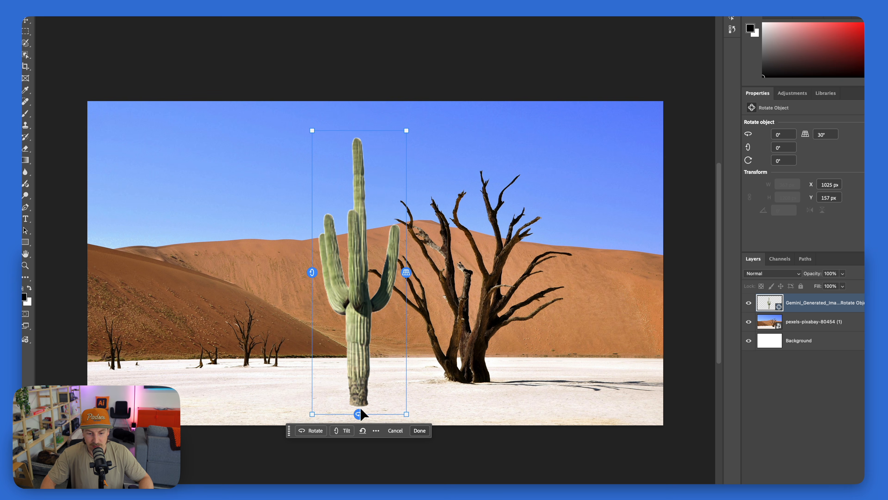
# Rotate the cactus around its vertical axis to about 49° and tilt it to about 1.7°
pyautogui.moveTo(368, 414)
pyautogui.moveTo(359, 414); pyautogui.dragTo(482, 368)
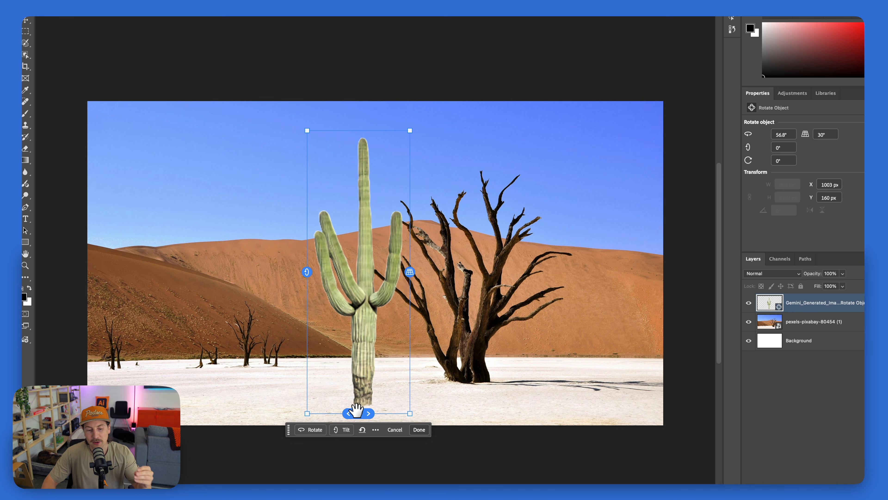
pyautogui.moveTo(356, 412); pyautogui.dragTo(347, 370)
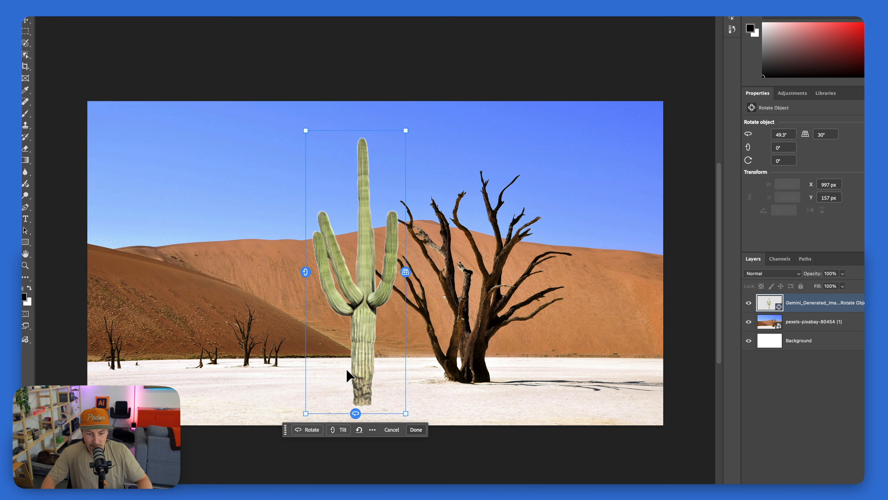
pyautogui.moveTo(307, 270); pyautogui.dragTo(326, 276)
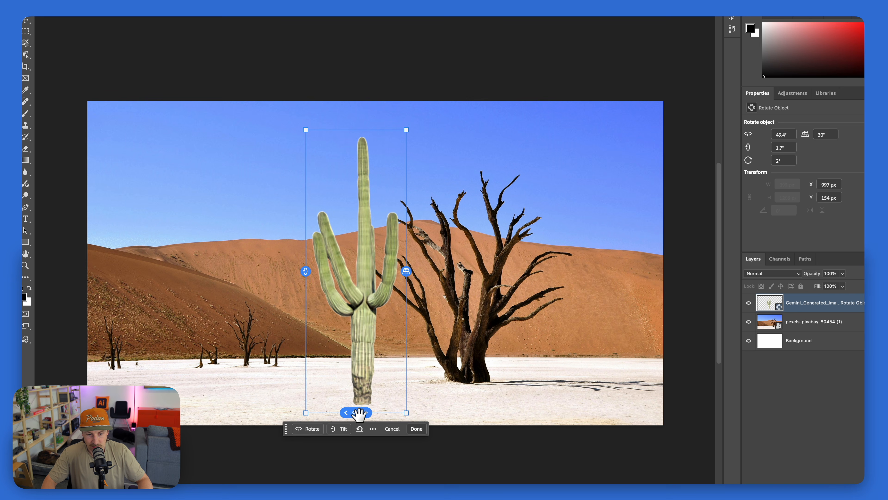
# Turn the cactus to about -38.3°, set its perspective to about 49.6° and move it further from the dead tree
pyautogui.moveTo(360, 412); pyautogui.dragTo(173, 345)
pyautogui.moveTo(365, 348); pyautogui.dragTo(296, 339)
pyautogui.moveTo(341, 267); pyautogui.dragTo(337, 287)
pyautogui.moveTo(287, 328); pyautogui.dragTo(311, 331)
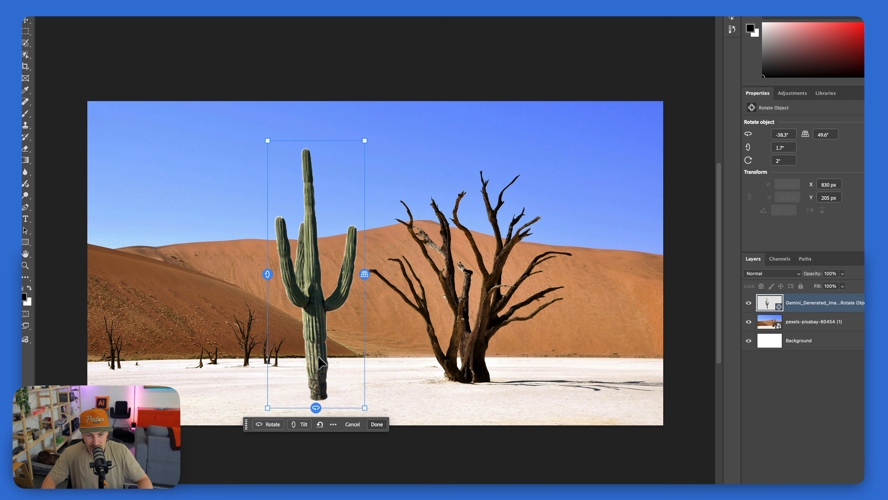
# Fine-tune the cactus to about -43.6° rotation and 3.1° tilt, and apply the object rotation
pyautogui.moveTo(268, 272)
pyautogui.mouseDown()
pyautogui.moveTo(266, 284)
pyautogui.moveTo(266, 275)
pyautogui.mouseUp()
pyautogui.moveTo(316, 406); pyautogui.dragTo(308, 404)
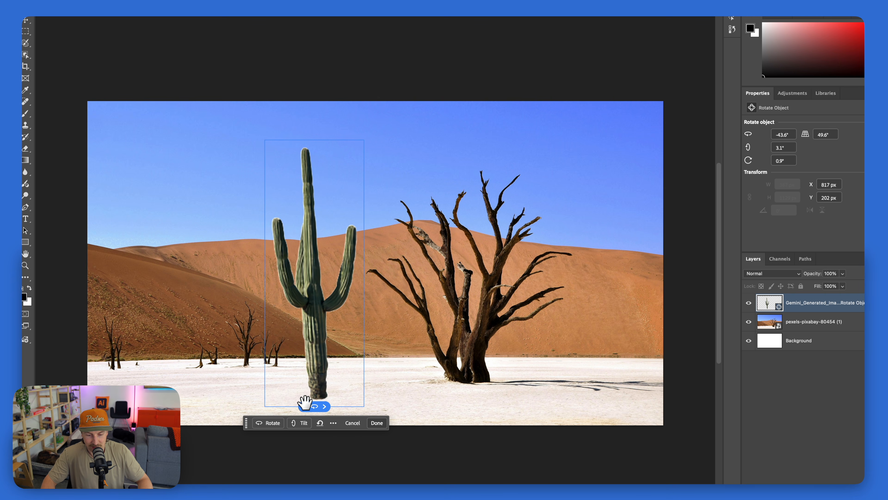
pyautogui.click(376, 423)
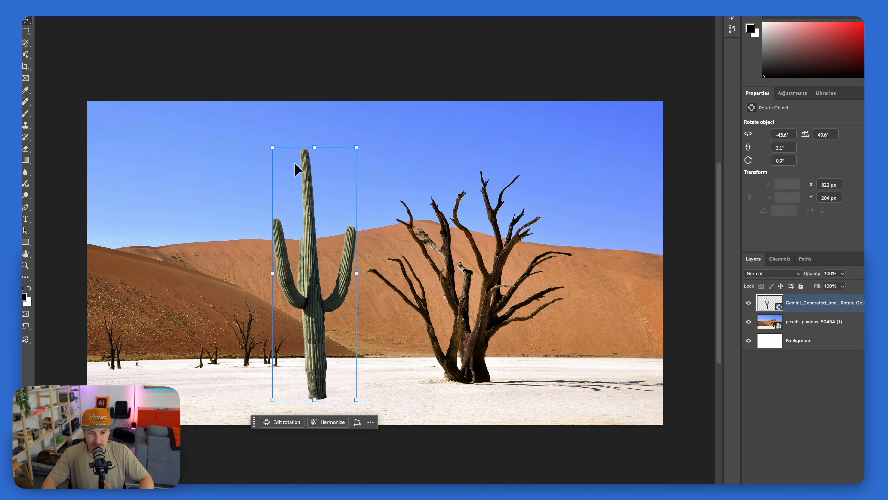
# Examine the rotated cactus's edges, texture and shading at close range against the desert background
pyautogui.press('super+equal')
pyautogui.press('super+equal')
pyautogui.press('super+equal')
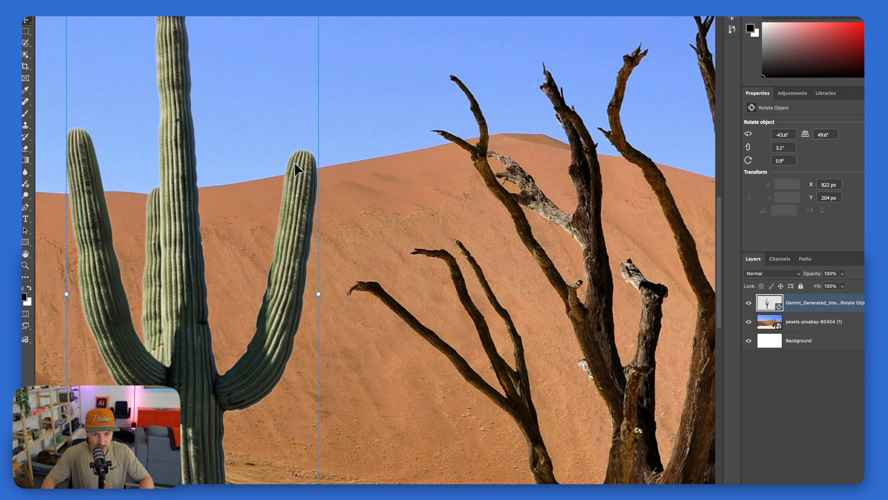
pyautogui.moveTo(325, 165); pyautogui.dragTo(388, 150)
pyautogui.moveTo(340, 380); pyautogui.dragTo(402, 142)
pyautogui.moveTo(418, 210); pyautogui.dragTo(438, 345)
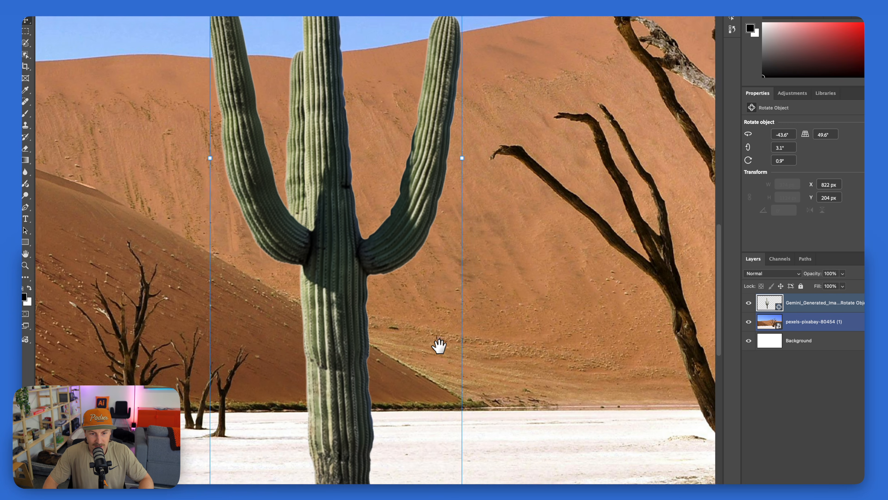
pyautogui.moveTo(340, 46); pyautogui.dragTo(355, 192)
pyautogui.press('super+minus')
pyautogui.press('super+minus')
pyautogui.press('super+minus')
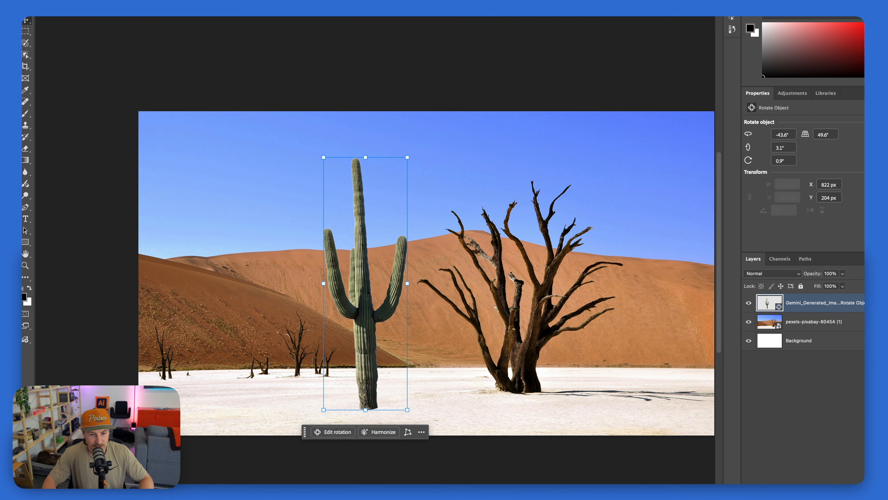
# Place the original cactus image again at about 768 × 1024 px, move it over the dead tree and delete it
pyautogui.moveTo(7, 277); pyautogui.dragTo(275, 282)
pyautogui.moveTo(436, 275); pyautogui.dragTo(210, 273)
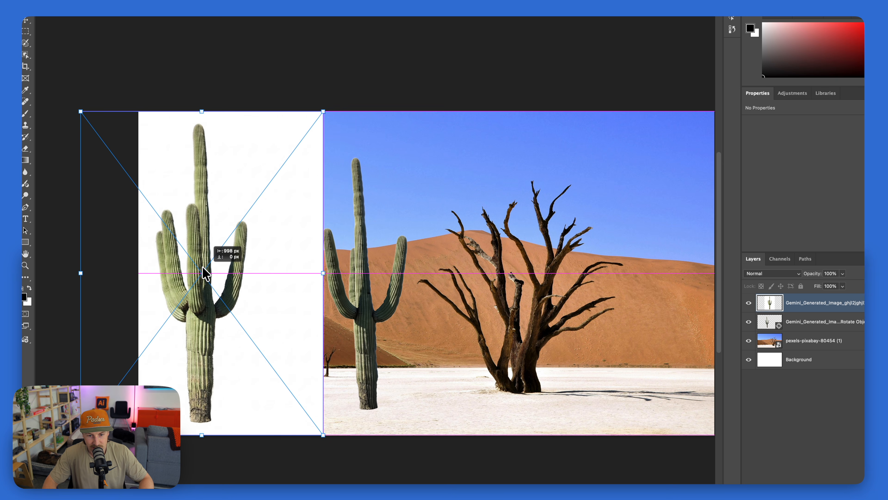
pyautogui.moveTo(323, 110); pyautogui.dragTo(261, 249)
pyautogui.press('Return')
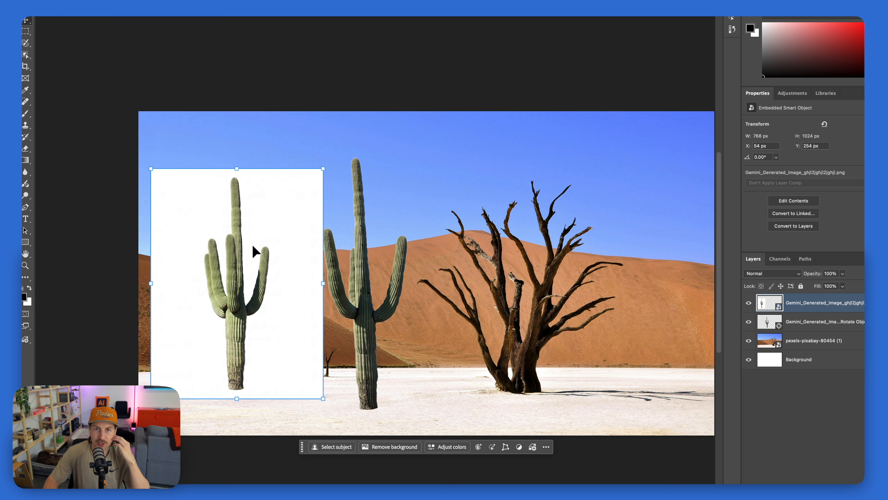
pyautogui.moveTo(256, 251); pyautogui.dragTo(574, 243)
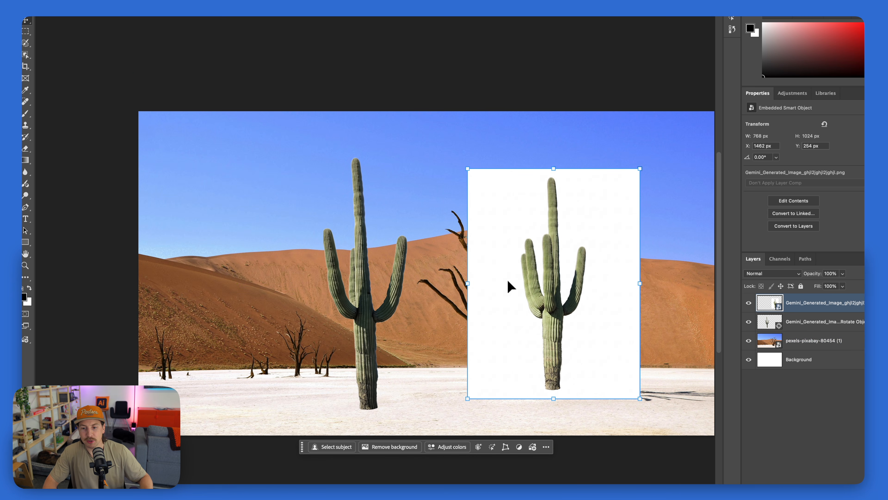
pyautogui.press('Delete')
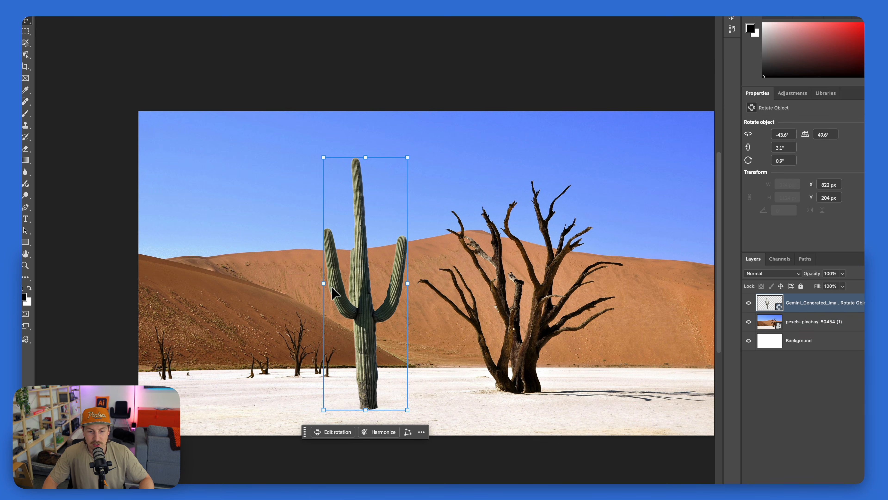
# Add the rusty rocket image, remove its background and position it left of the cactus at about 659 × 1406 px
pyautogui.press('super+v')
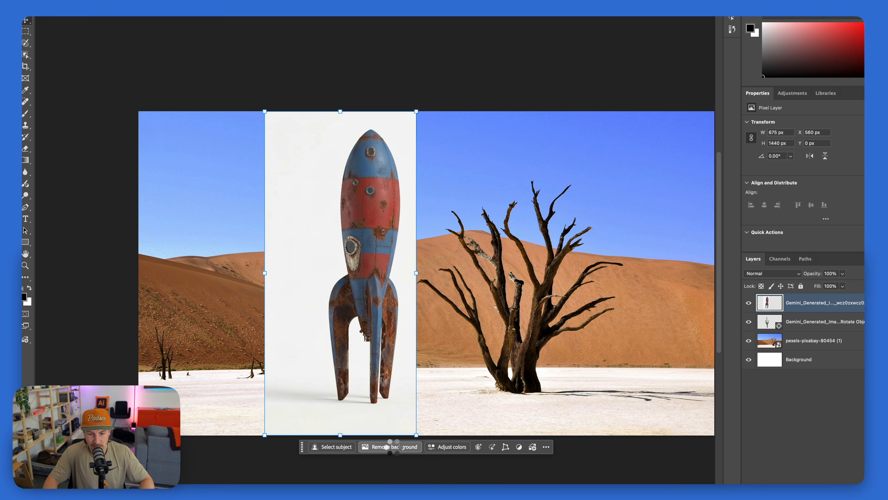
pyautogui.moveTo(373, 248); pyautogui.dragTo(234, 261)
pyautogui.press('super+t')
pyautogui.click(27, 20)
pyautogui.click(192, 47)
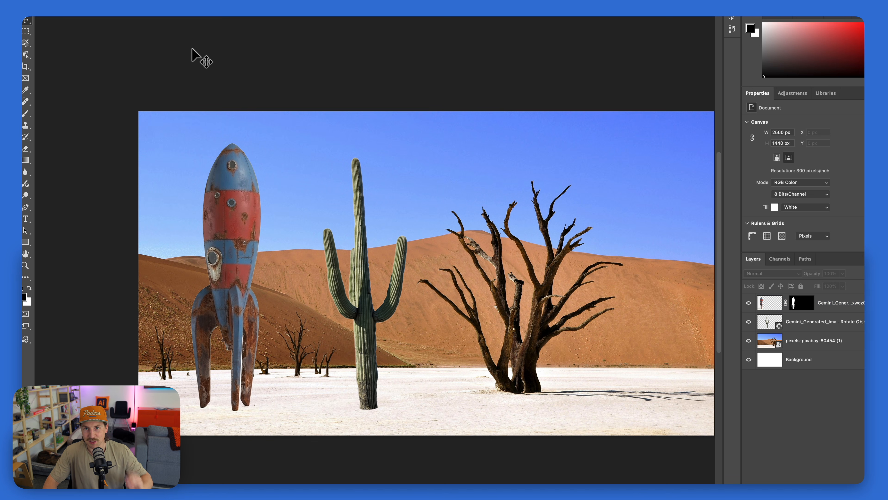
# Convert the rocket layer to a rotatable object
pyautogui.click(236, 271)
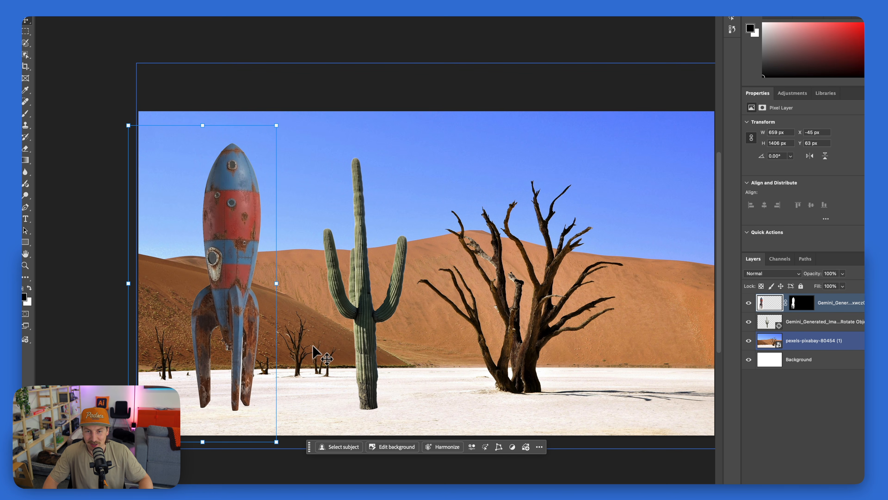
pyautogui.click(499, 447)
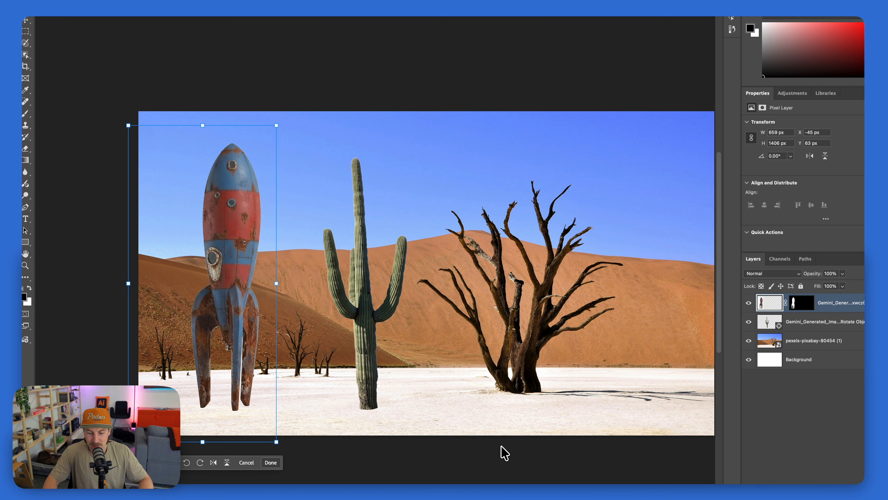
pyautogui.click(174, 467)
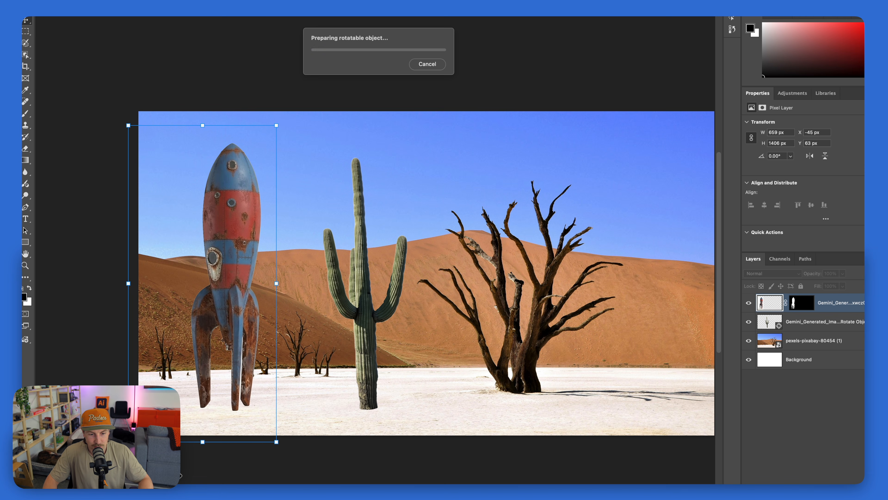
# Try several 3D orientations for the rocket by rotating, tilting and rolling it
pyautogui.moveTo(236, 420); pyautogui.dragTo(566, 335)
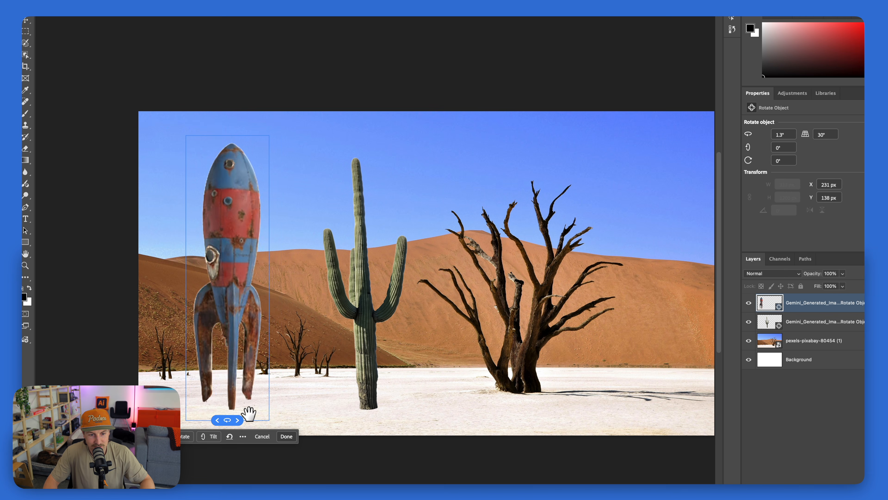
pyautogui.moveTo(552, 311); pyautogui.dragTo(313, 410)
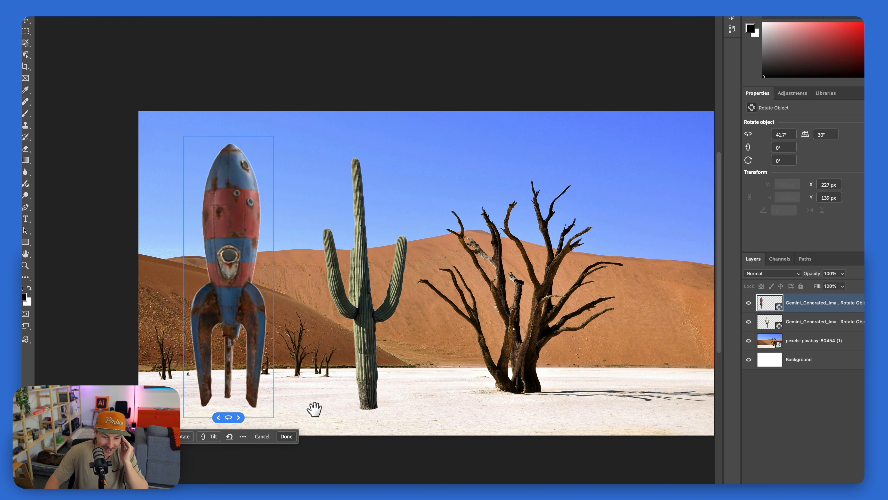
pyautogui.moveTo(184, 270); pyautogui.dragTo(189, 291)
pyautogui.moveTo(230, 413); pyautogui.dragTo(384, 338)
pyautogui.moveTo(170, 271); pyautogui.dragTo(207, 412)
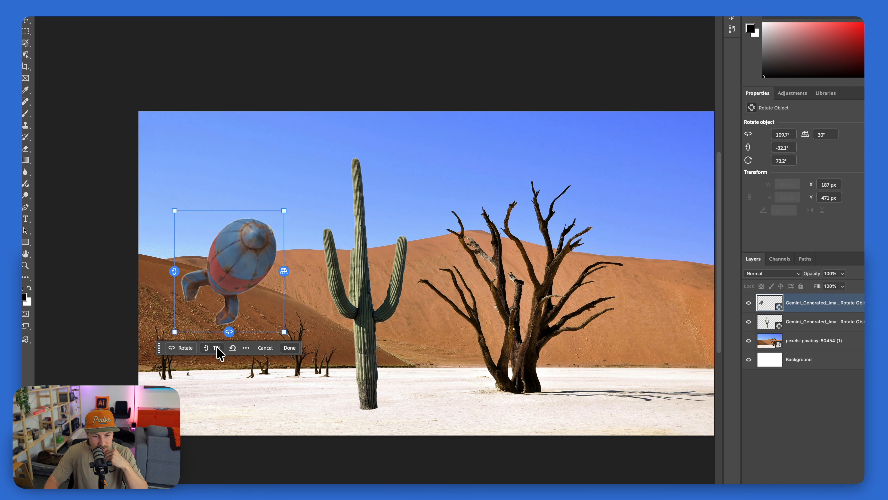
pyautogui.moveTo(229, 332); pyautogui.dragTo(345, 296)
pyautogui.moveTo(95, 276); pyautogui.dragTo(95, 188)
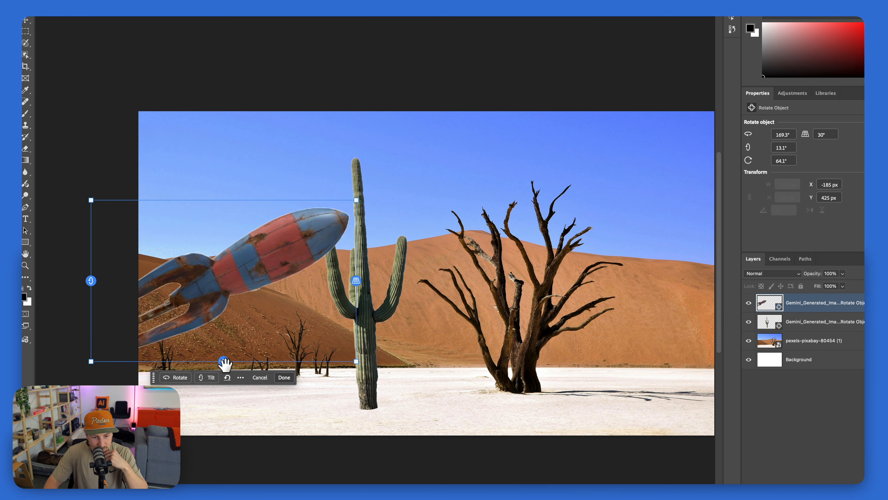
# Stand the rocket upright left of the cactus at 31.4° rotation, 0.4° tilt, -1.4° roll and 47.7° perspective, and finish the rotation
pyautogui.moveTo(225, 363)
pyautogui.mouseDown()
pyautogui.moveTo(238, 363)
pyautogui.moveTo(231, 363)
pyautogui.mouseUp()
pyautogui.moveTo(353, 281); pyautogui.dragTo(224, 452)
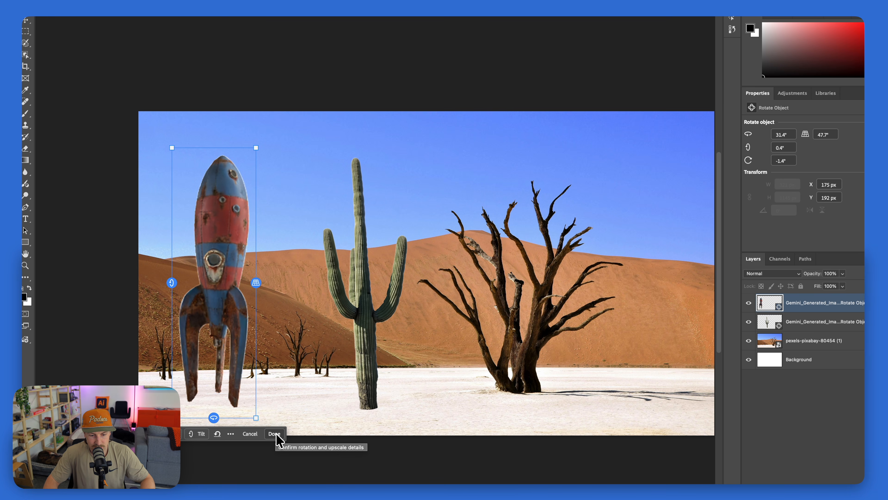
pyautogui.click(274, 434)
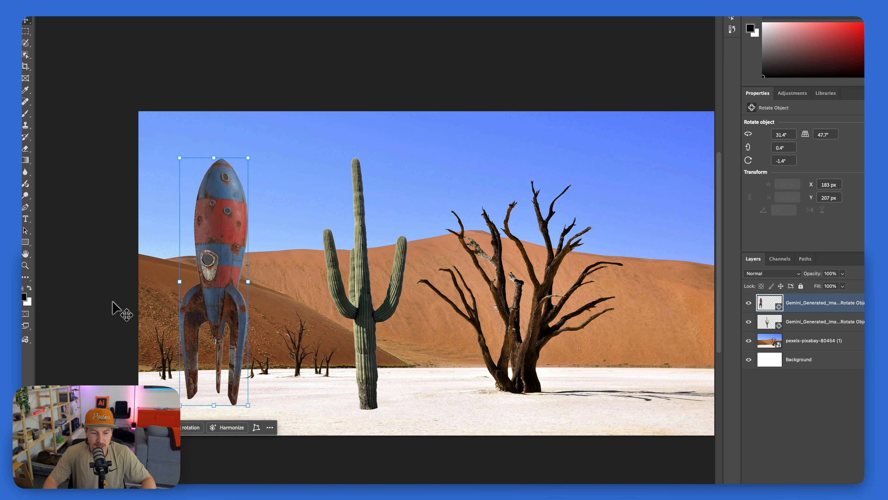
# Harmonize the rocket and the cactus with the desert background, using the third variation for each, and deselect
pyautogui.click(229, 431)
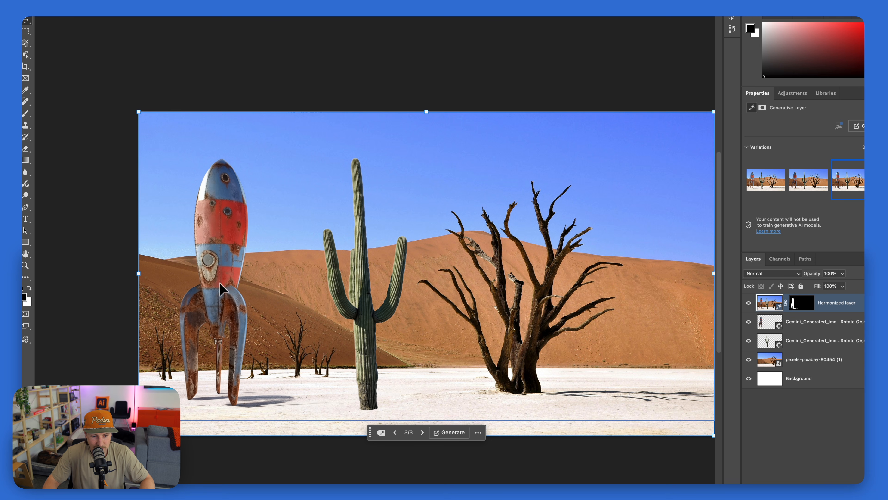
pyautogui.click(367, 378)
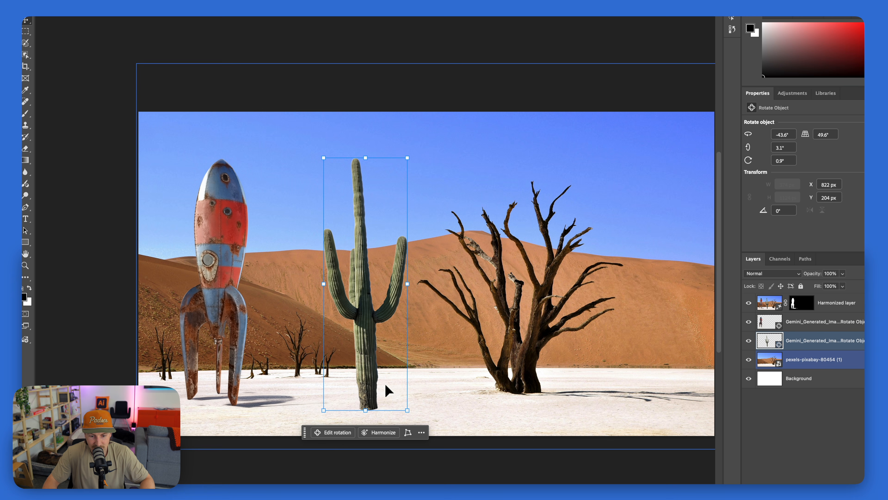
pyautogui.click(384, 434)
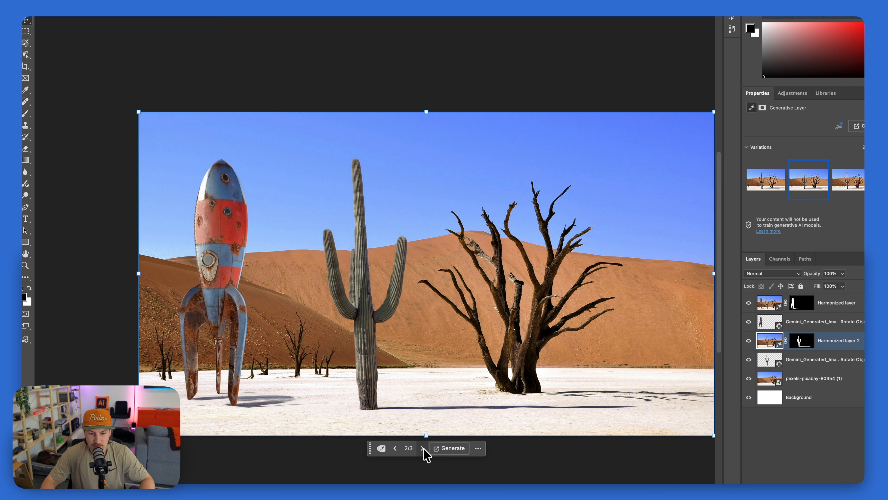
pyautogui.click(423, 449)
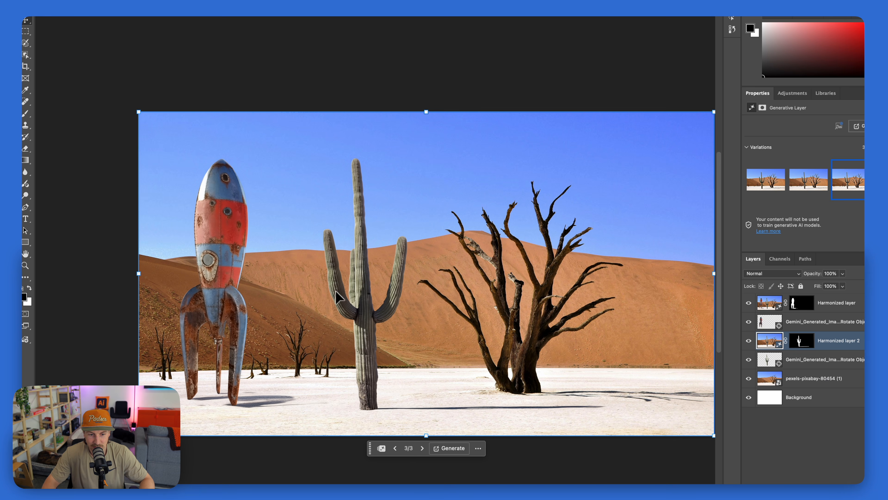
pyautogui.click(89, 127)
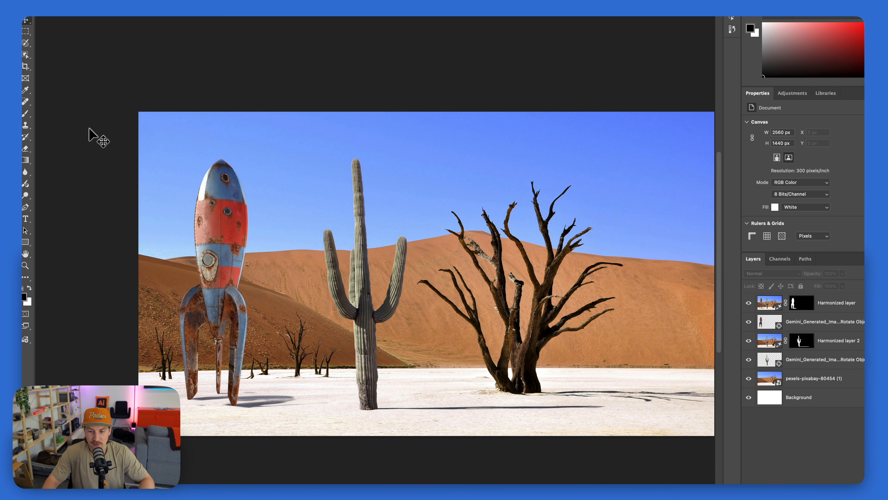
# Examine the harmonized rocket and cactus at close range, checking their lighting and ground shadows against the desert
pyautogui.moveTo(452, 246); pyautogui.dragTo(398, 229)
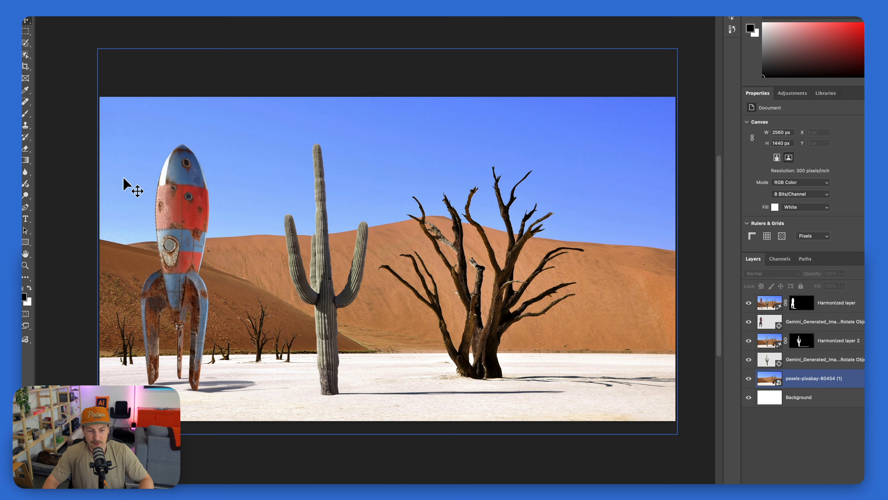
pyautogui.press('z')
pyautogui.moveTo(133, 186); pyautogui.dragTo(238, 214)
pyautogui.moveTo(238, 214); pyautogui.dragTo(161, 189)
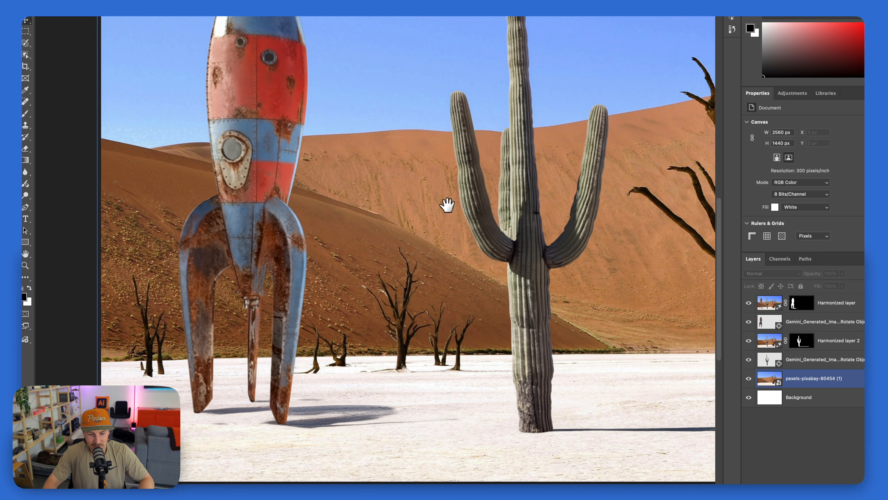
pyautogui.moveTo(466, 214); pyautogui.dragTo(294, 230)
pyautogui.moveTo(378, 223); pyautogui.dragTo(421, 235)
pyautogui.press('z')
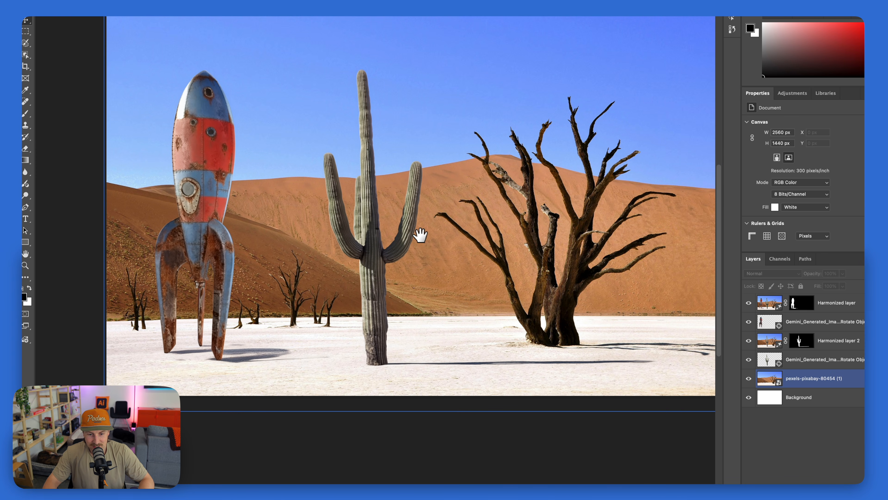
pyautogui.click(378, 248)
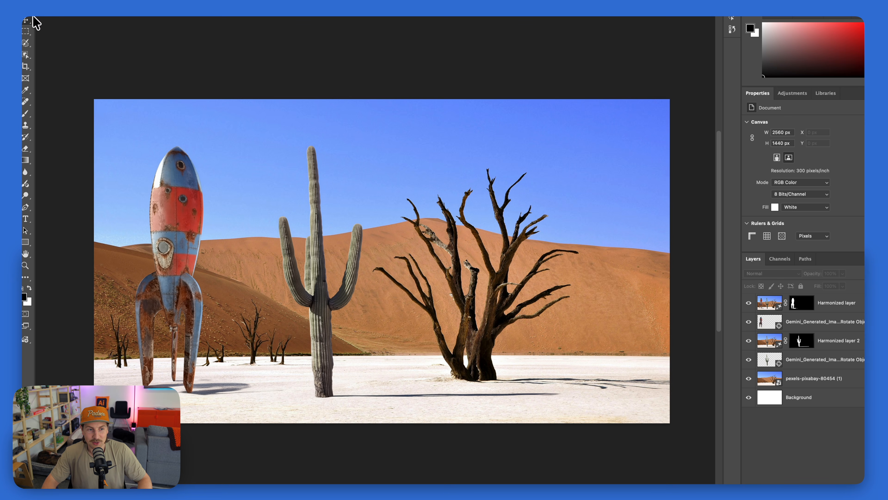
# Create a new 2560 × 1440 px RGB document at 300 ppi with a white background
pyautogui.press('super+n')
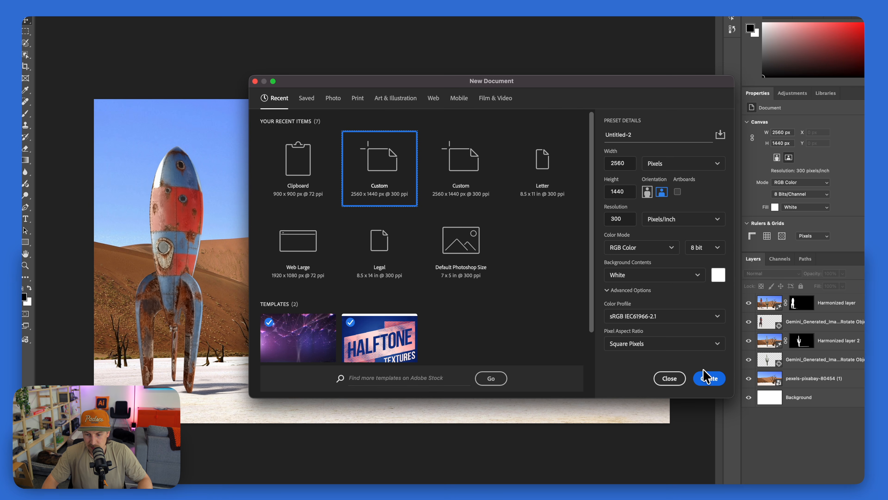
pyautogui.click(705, 377)
# Switch to Pexels, search for "kitchen table" photos and browse the results for a background
pyautogui.moveTo(253, 204); pyautogui.dragTo(274, 199)
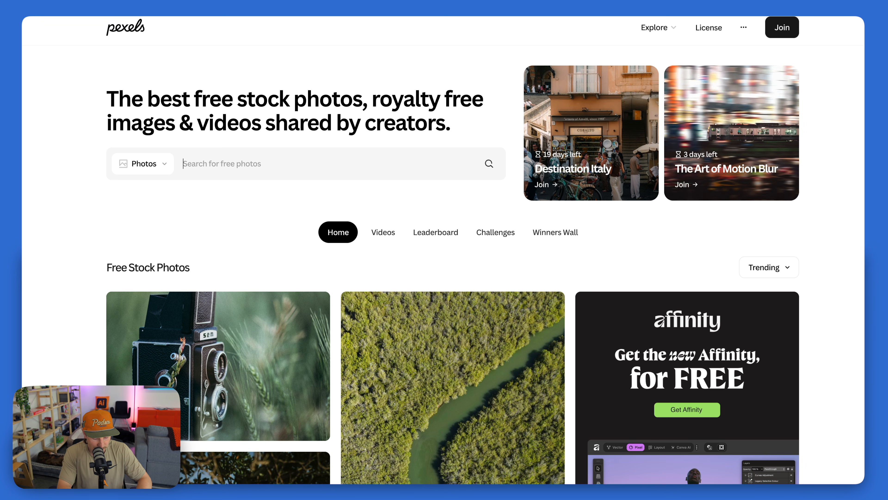
pyautogui.write('kit')
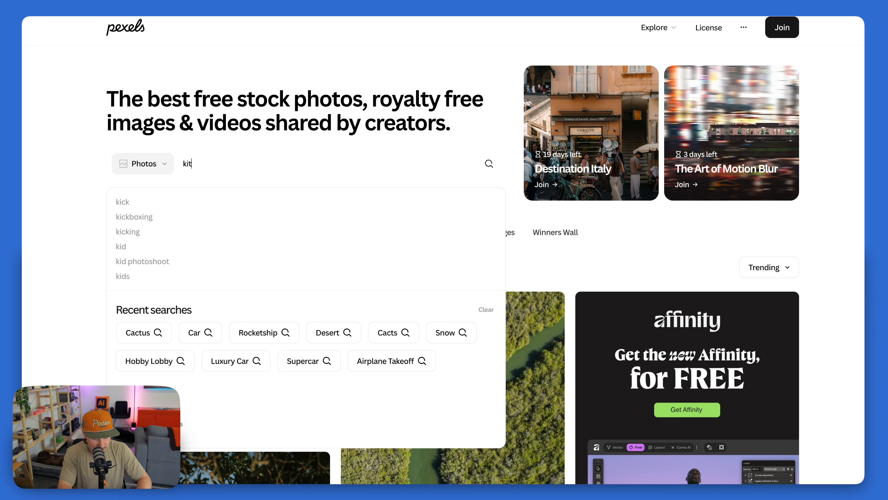
pyautogui.write('chen table')
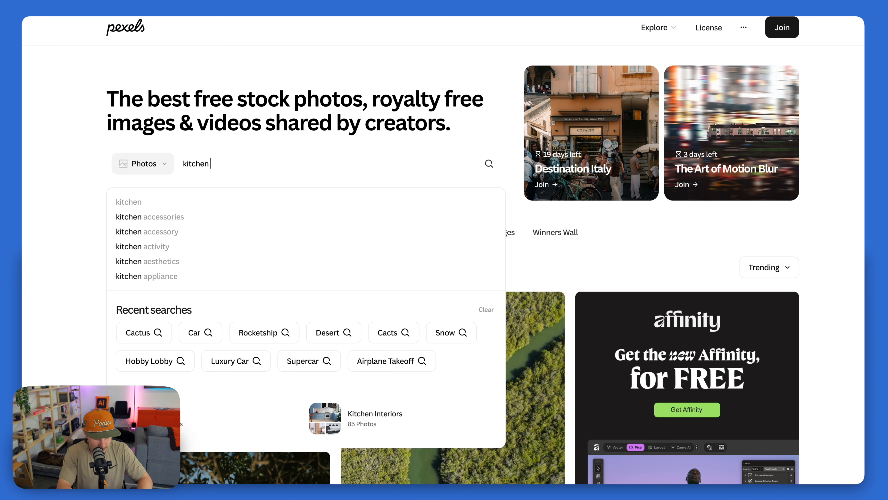
pyautogui.press('Return')
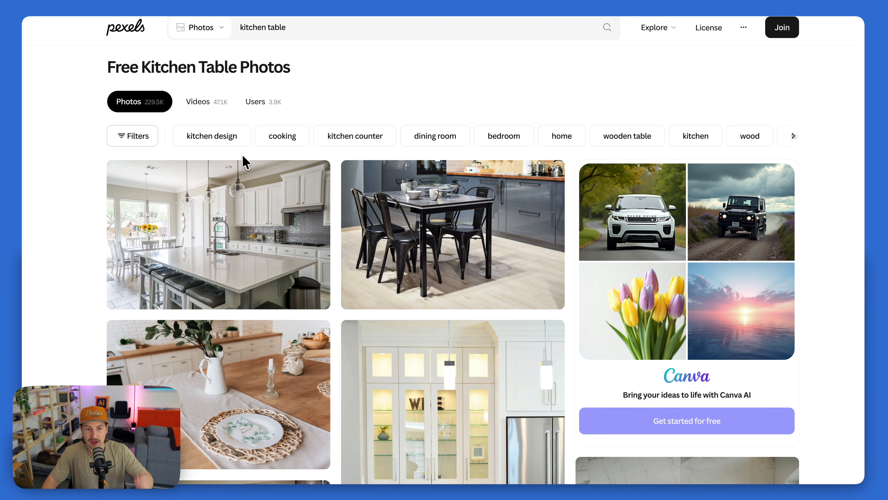
pyautogui.scroll(-10, 238, 175)
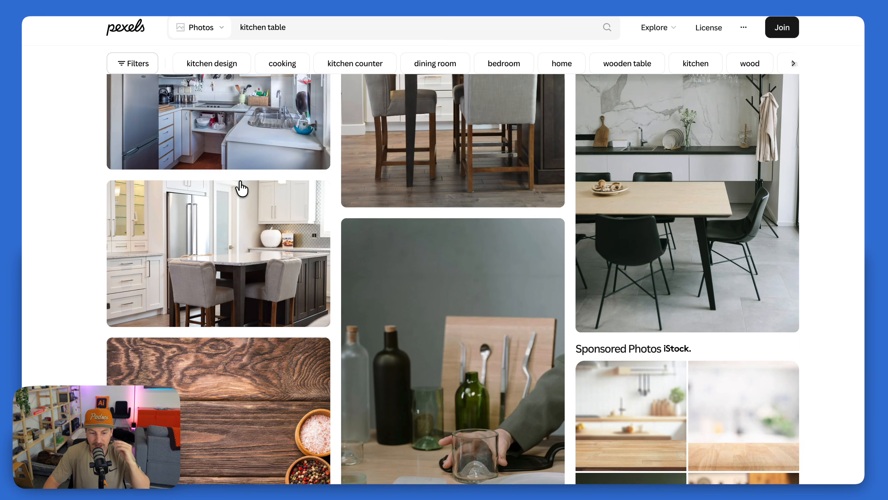
pyautogui.scroll(-4, 242, 189)
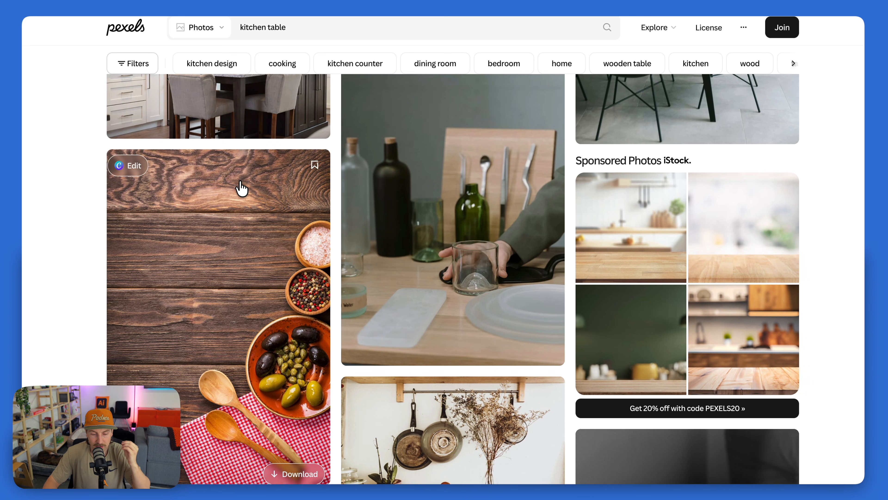
pyautogui.click(238, 188)
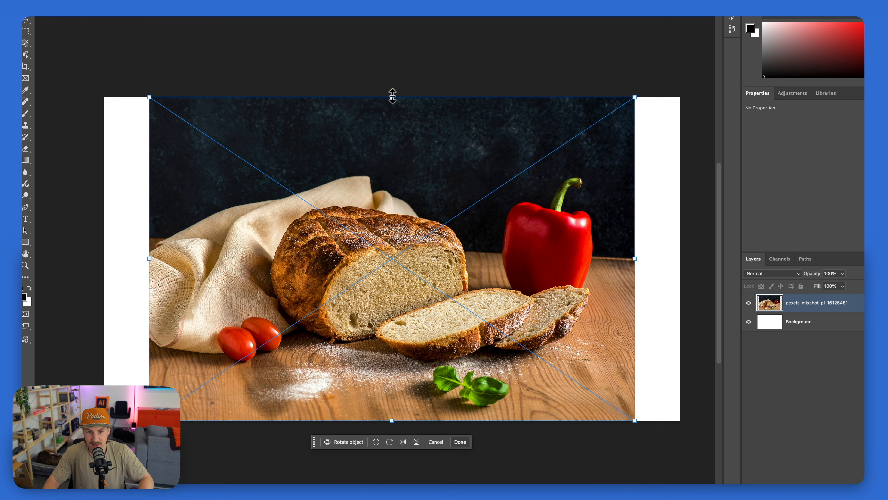
# Enlarge the placed bread and pepper photo to about 2566 × 1711 px so it covers the canvas, and deselect it
pyautogui.moveTo(392, 95); pyautogui.dragTo(396, 38)
pyautogui.press('Return')
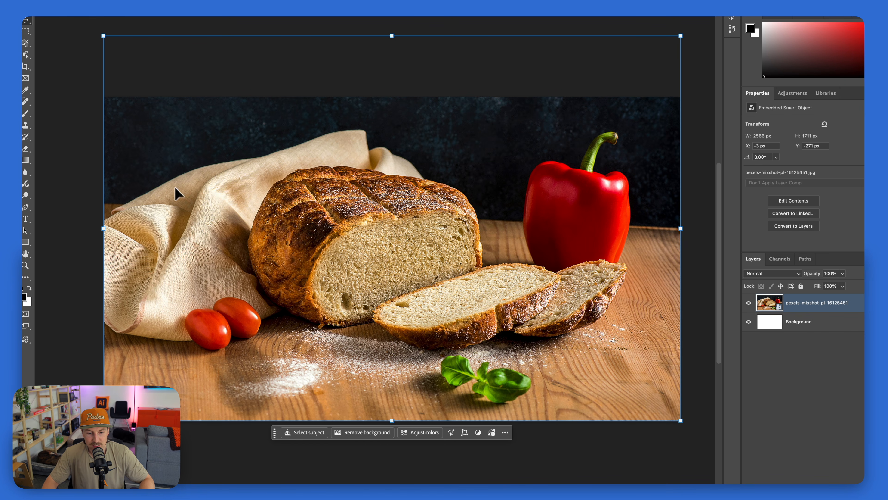
pyautogui.click(80, 254)
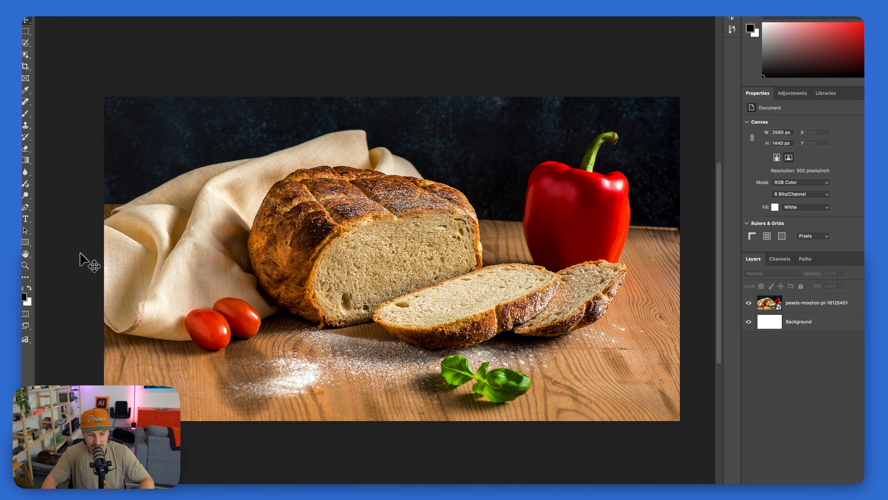
# Paste the fork cutout, scale it to about 1082 × 282 px and place it on the table below the tomatoes
pyautogui.press('super+v')
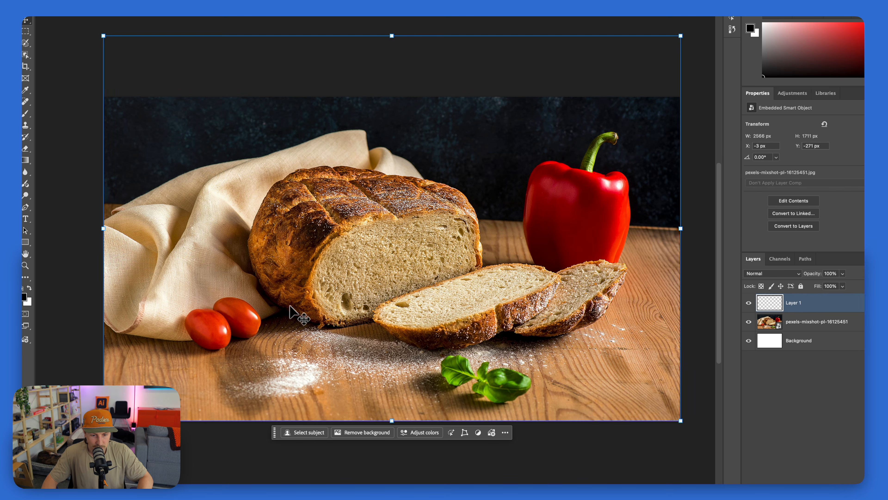
pyautogui.moveTo(112, 160); pyautogui.dragTo(437, 245)
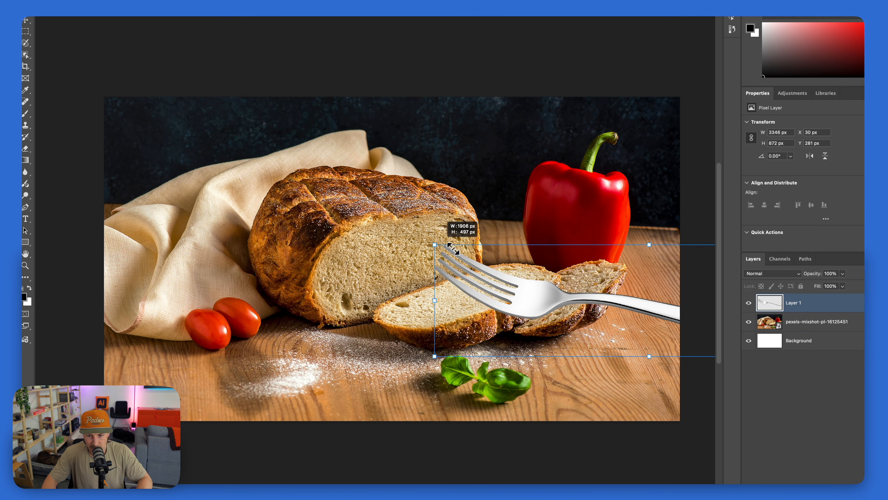
pyautogui.moveTo(436, 245); pyautogui.dragTo(468, 253)
pyautogui.moveTo(264, 309); pyautogui.dragTo(291, 384)
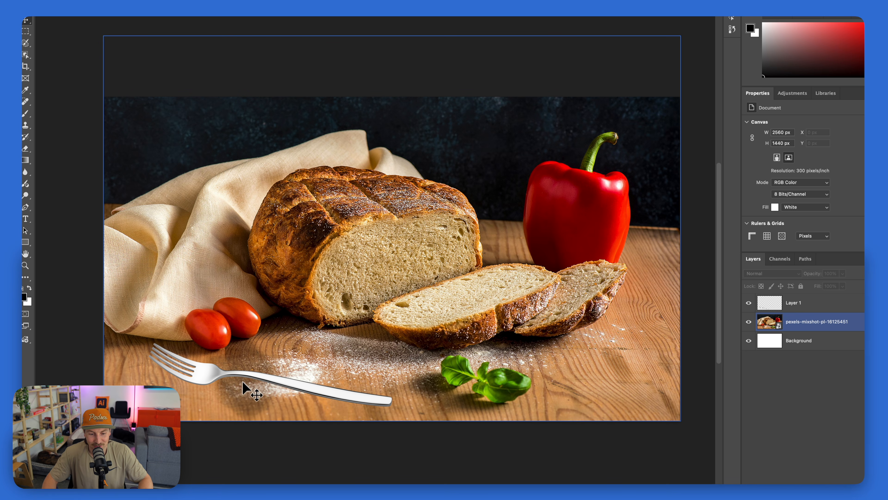
# Convert the fork layer to a rotatable object
pyautogui.click(287, 382)
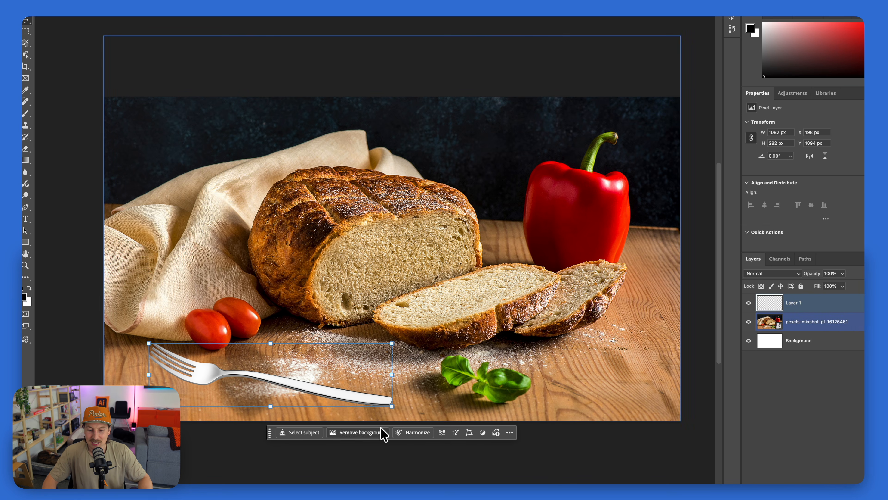
pyautogui.click(469, 432)
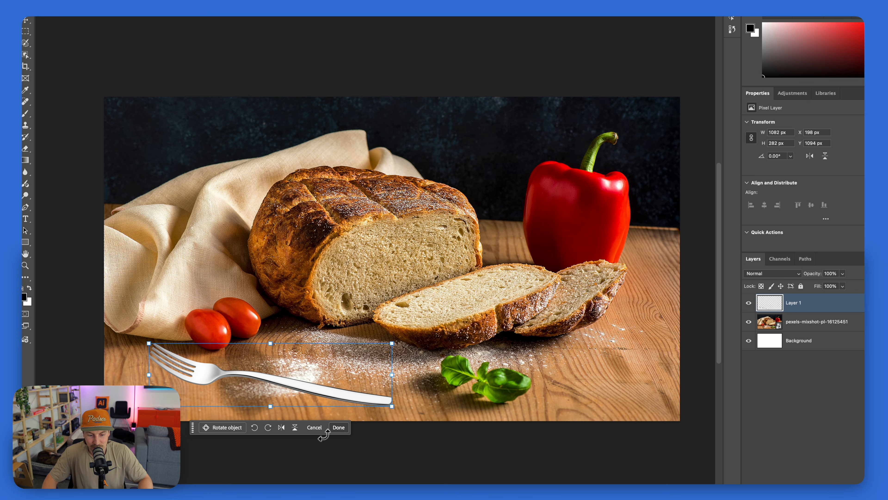
pyautogui.click(220, 428)
# Lay the fork beside the bread slices at -98.5° rotation, -12.5° tilt, -26.5° roll and 35.7° perspective, and finish the rotation
pyautogui.moveTo(265, 398); pyautogui.dragTo(233, 399)
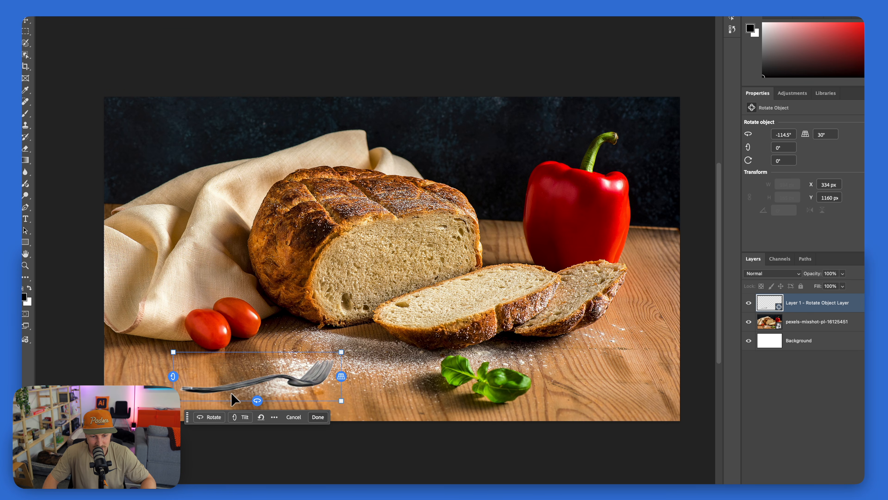
pyautogui.moveTo(174, 378); pyautogui.dragTo(174, 413)
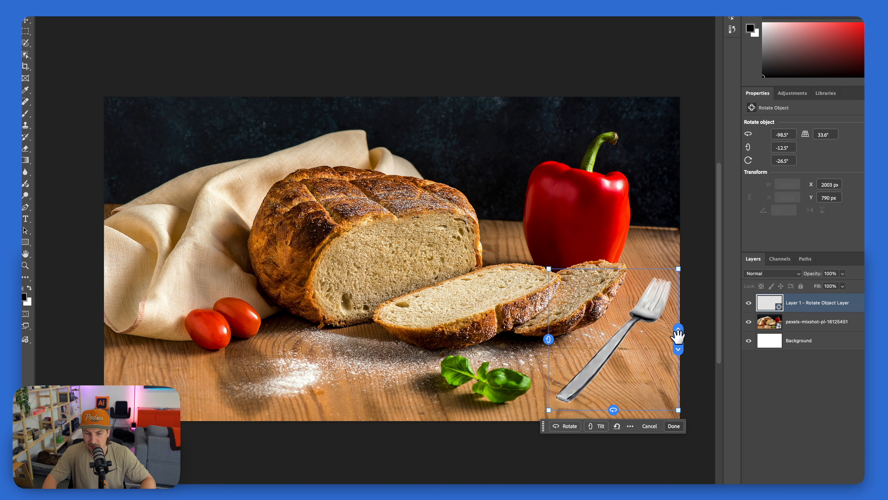
pyautogui.moveTo(678, 337)
pyautogui.mouseDown()
pyautogui.moveTo(683, 322)
pyautogui.moveTo(679, 337)
pyautogui.mouseUp()
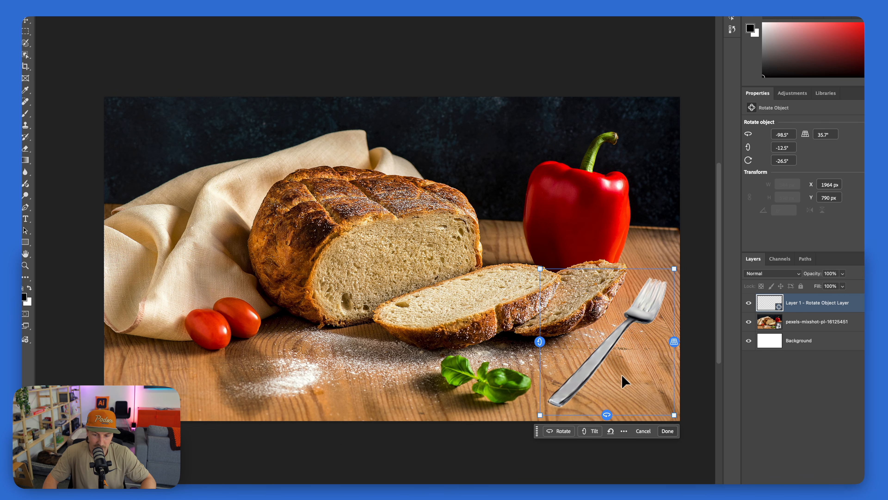
pyautogui.click(667, 431)
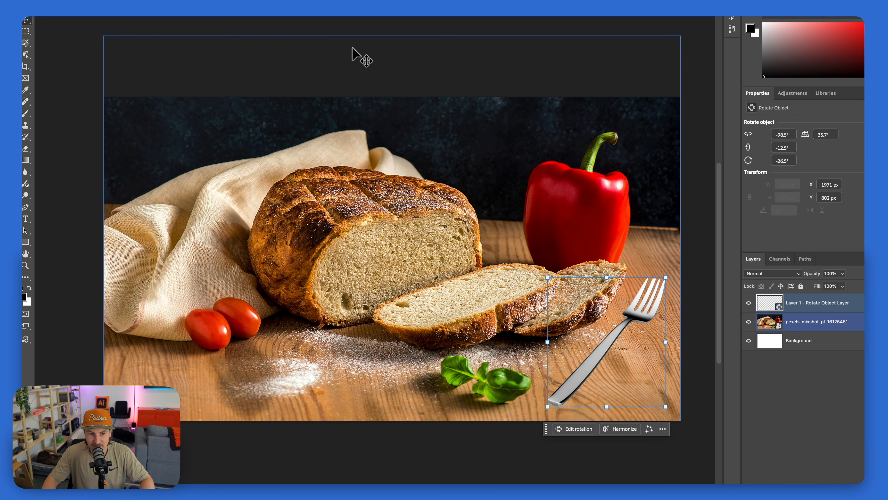
# Harmonize the fork with the kitchen table photo and compare the generated variations
pyautogui.click(644, 354)
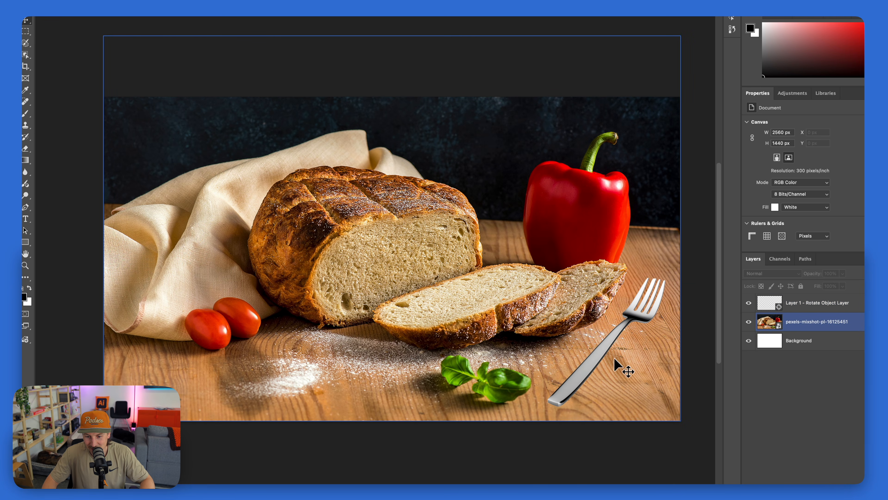
pyautogui.click(572, 384)
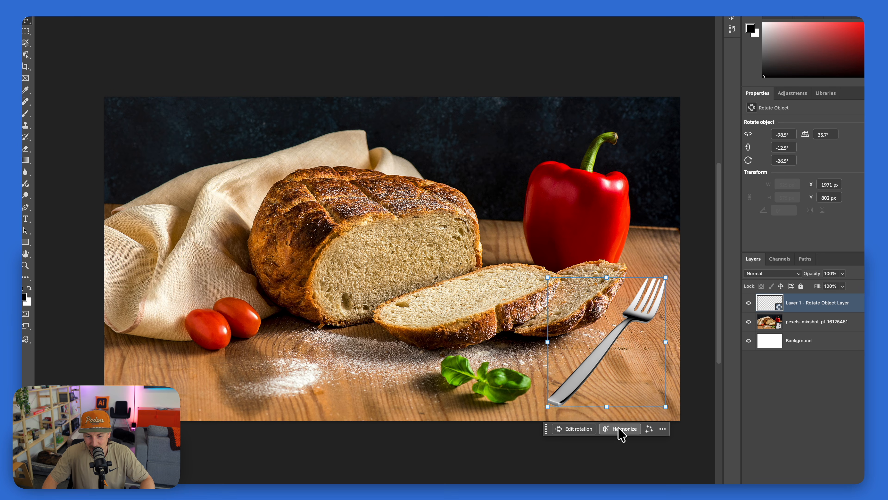
pyautogui.click(621, 430)
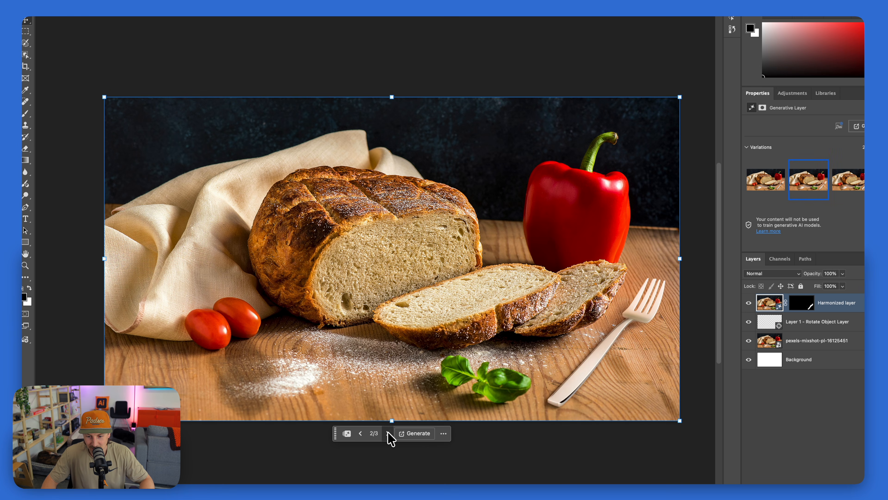
pyautogui.click(388, 434)
pyautogui.click(388, 434)
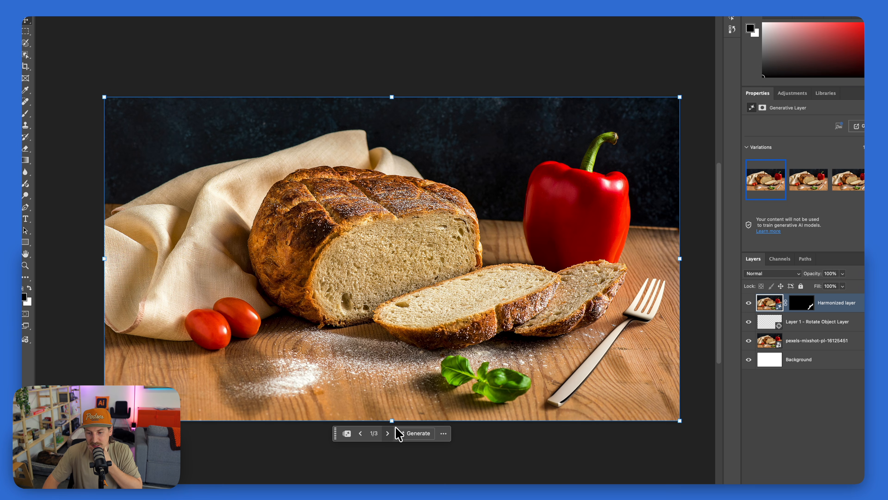
# Toggle the harmonized fork layer's visibility to compare the fork before and after blending, and deselect it
pyautogui.click(748, 303)
pyautogui.click(748, 303)
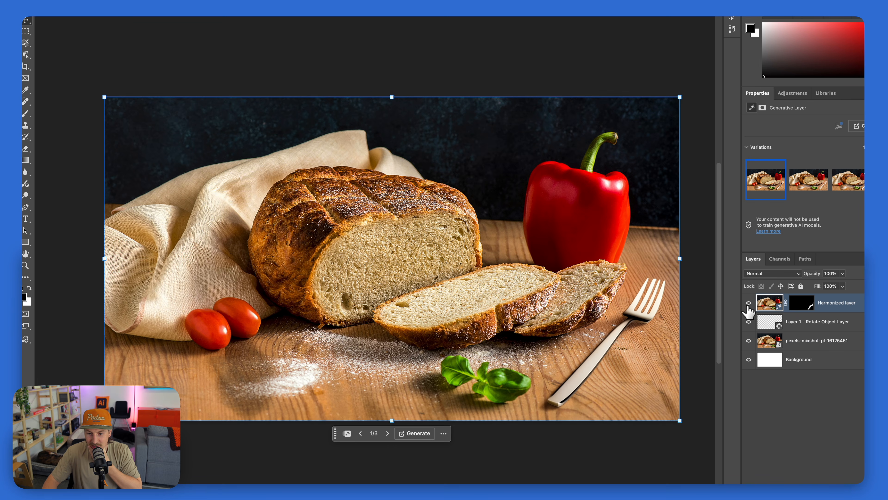
pyautogui.click(749, 303)
pyautogui.click(748, 303)
pyautogui.click(88, 124)
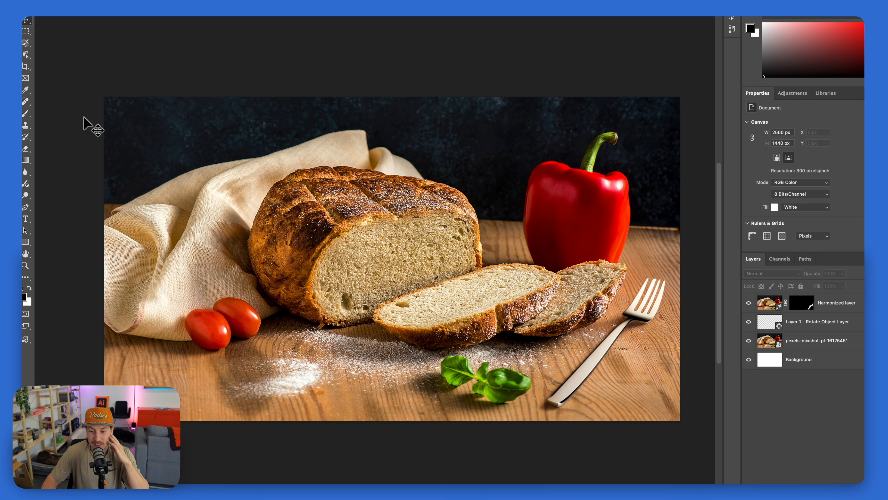
# Paste the original fork cutout, shrink it in front of the loaf to compare with the harmonized fork, and delete it
pyautogui.click(535, 211)
pyautogui.press('super+v')
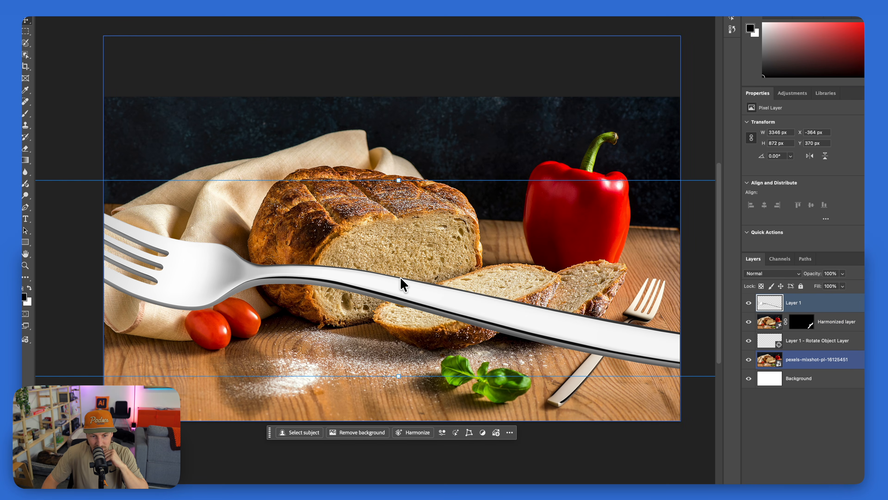
pyautogui.moveTo(394, 198); pyautogui.dragTo(396, 305)
pyautogui.moveTo(395, 356); pyautogui.dragTo(316, 334)
pyautogui.click(70, 175)
pyautogui.click(674, 470)
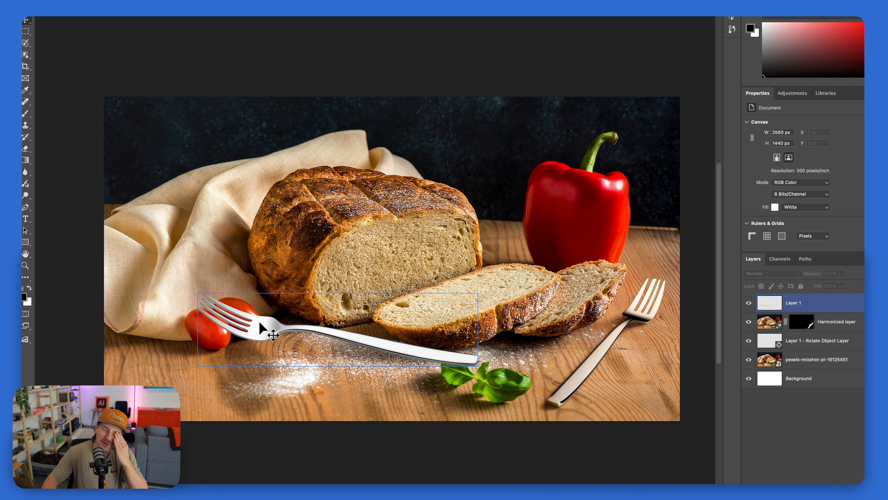
pyautogui.click(367, 357)
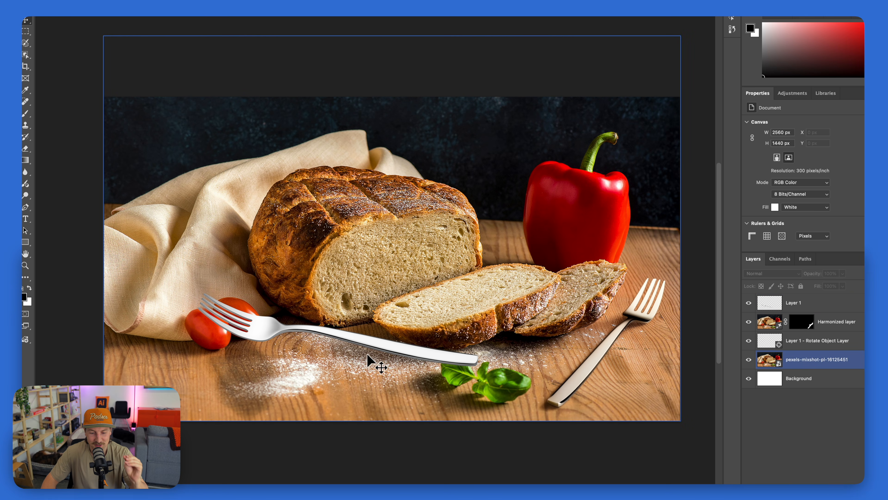
pyautogui.click(230, 333)
pyautogui.press('Delete')
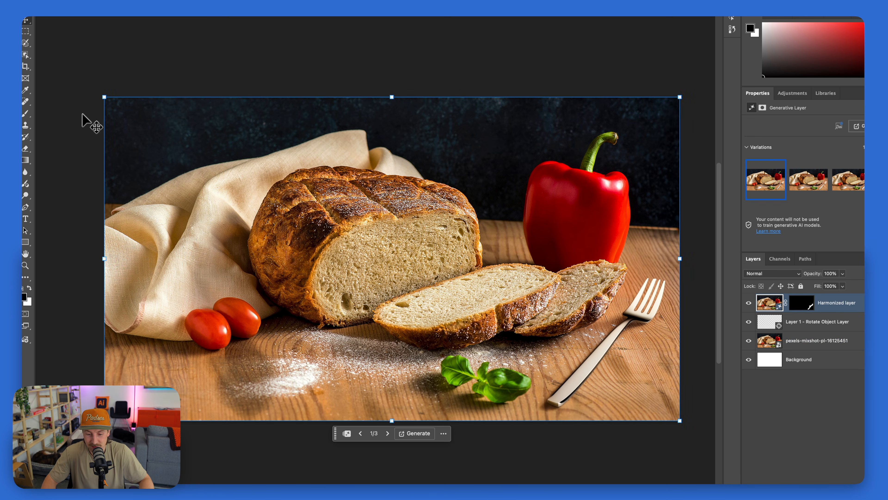
# Switch to Pexels in the browser and search the photos for "desk"
pyautogui.press('super+Tab')
pyautogui.click(54, 36)
pyautogui.tripleClick(259, 33)
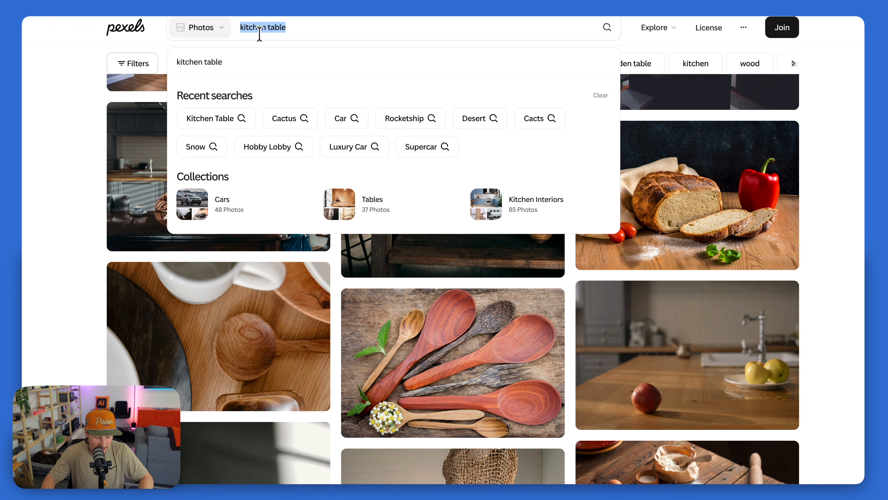
pyautogui.write('desk')
pyautogui.press('Return')
# Pick the laptop desk photo pexels-burst-374016 from the results and place it over the kitchen composite at about 2614 × 1742 px
pyautogui.scroll(-10, 308, 95)
pyautogui.scroll(-15, 362, 112)
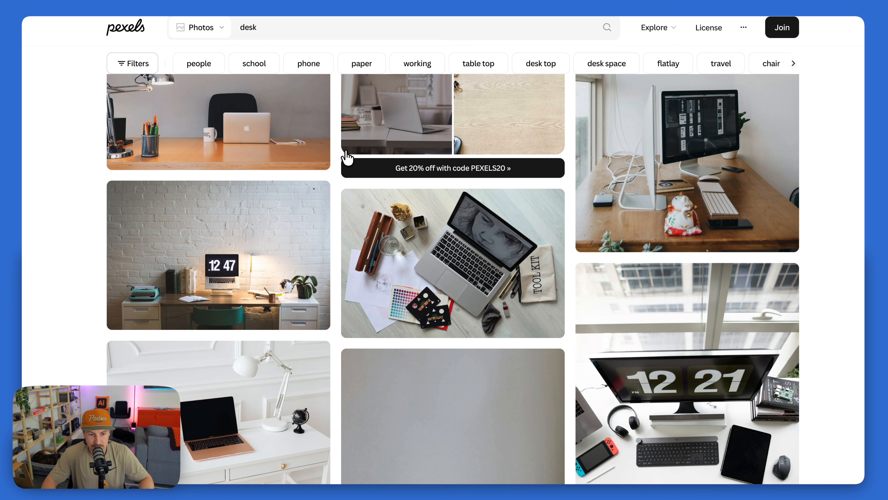
pyautogui.scroll(-8, 348, 158)
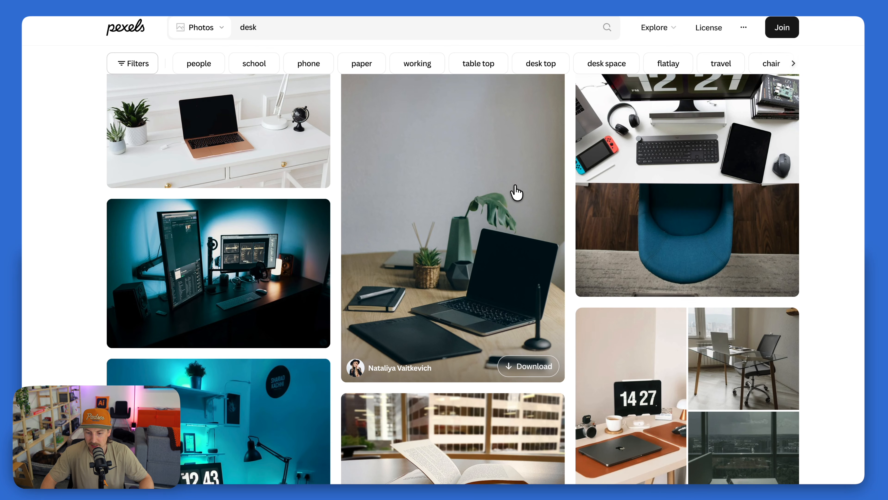
pyautogui.scroll(-4, 516, 192)
pyautogui.scroll(-8, 516, 192)
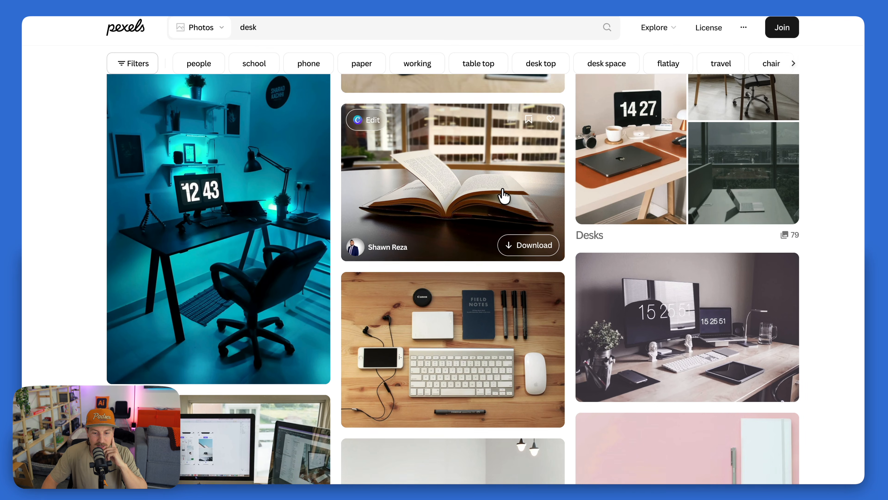
pyautogui.scroll(-20, 430, 199)
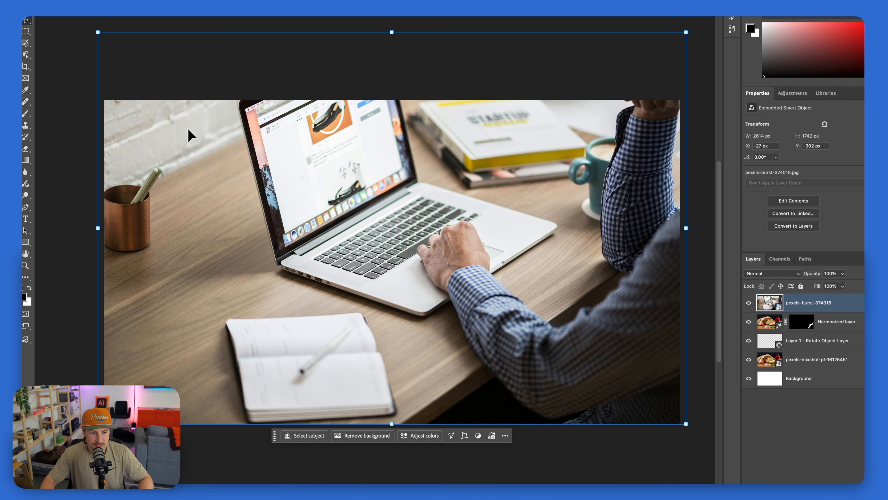
pyautogui.press('Return')
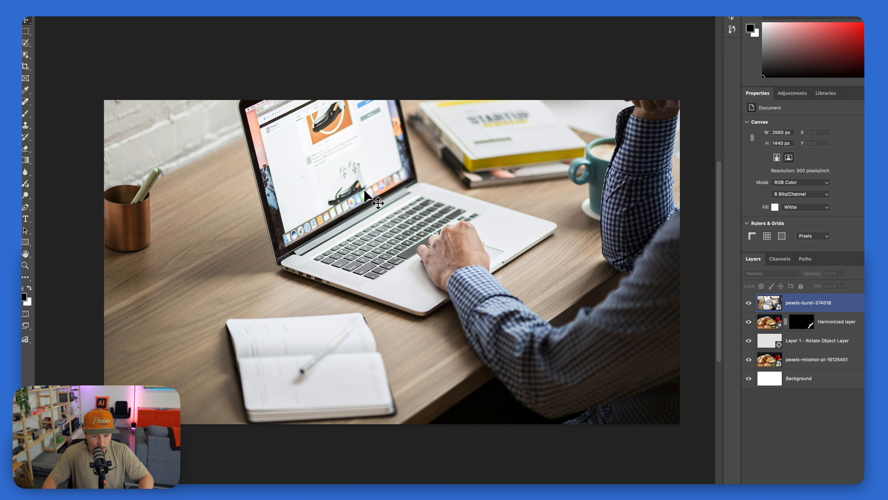
# Paste the phone picture, scale it to about 625 × 1251 px, move it beside the laptop and remove its background
pyautogui.press('super+v')
pyautogui.moveTo(394, 99); pyautogui.dragTo(391, 156)
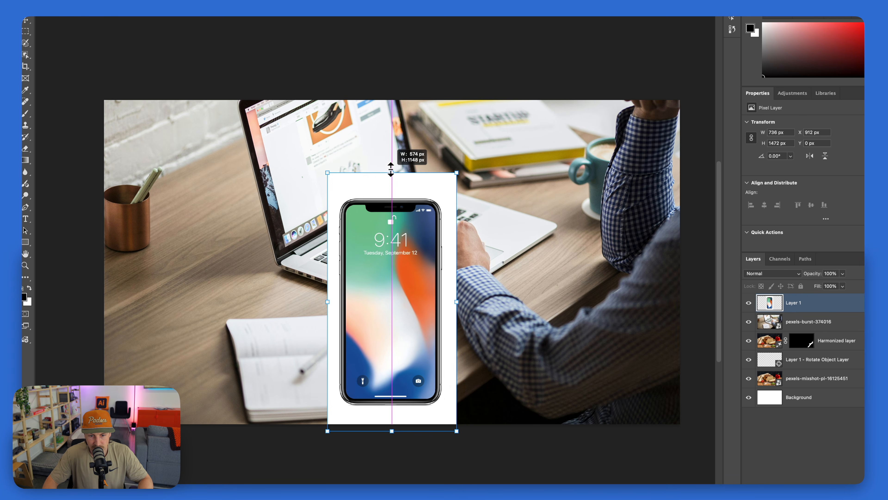
pyautogui.moveTo(343, 222); pyautogui.dragTo(245, 196)
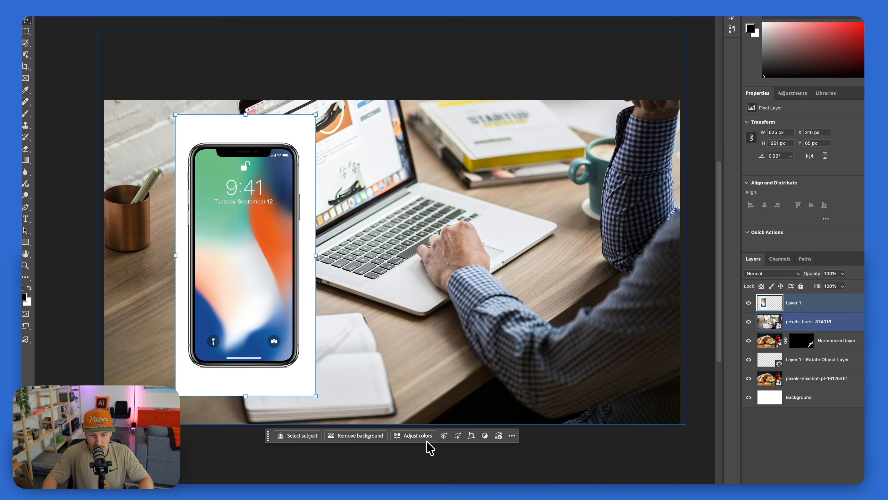
pyautogui.click(363, 436)
# Rotate the phone in 3D to lie below the pen cup at -3.4° rotation, -59.6° tilt, 60.6° roll and 19.2° perspective
pyautogui.click(200, 417)
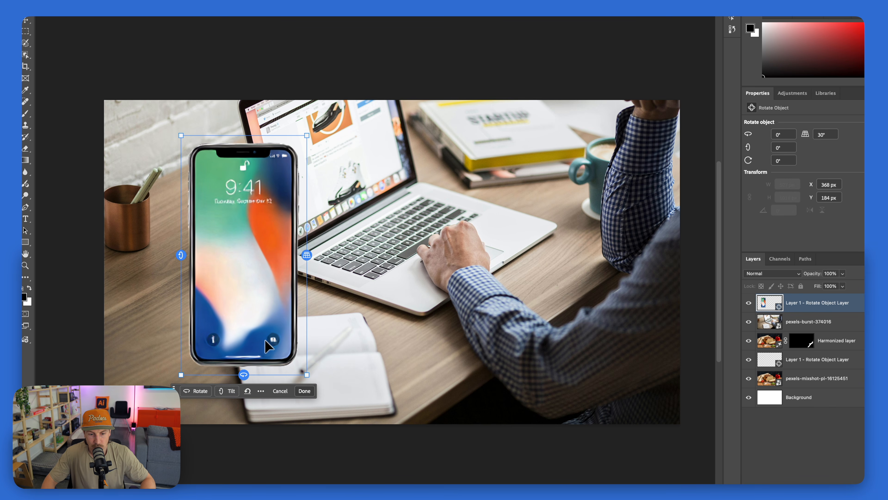
pyautogui.moveTo(180, 257); pyautogui.dragTo(163, 209)
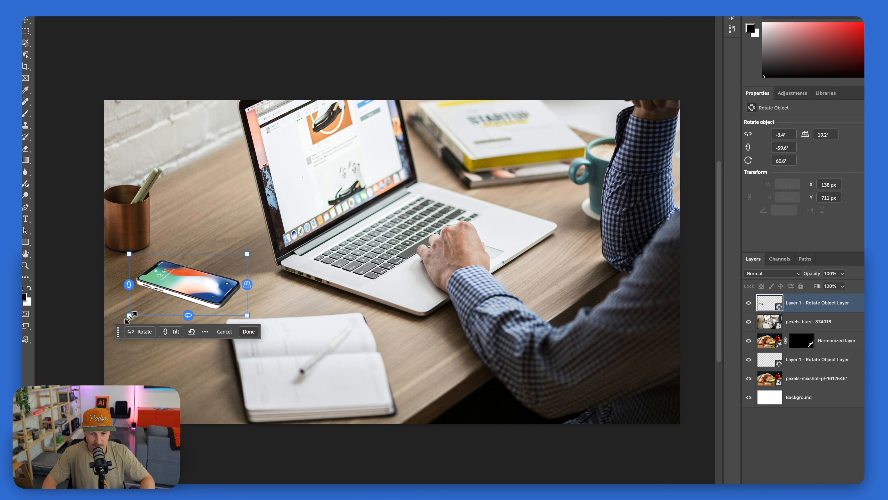
pyautogui.moveTo(131, 317); pyautogui.dragTo(116, 337)
pyautogui.moveTo(189, 285); pyautogui.dragTo(195, 276)
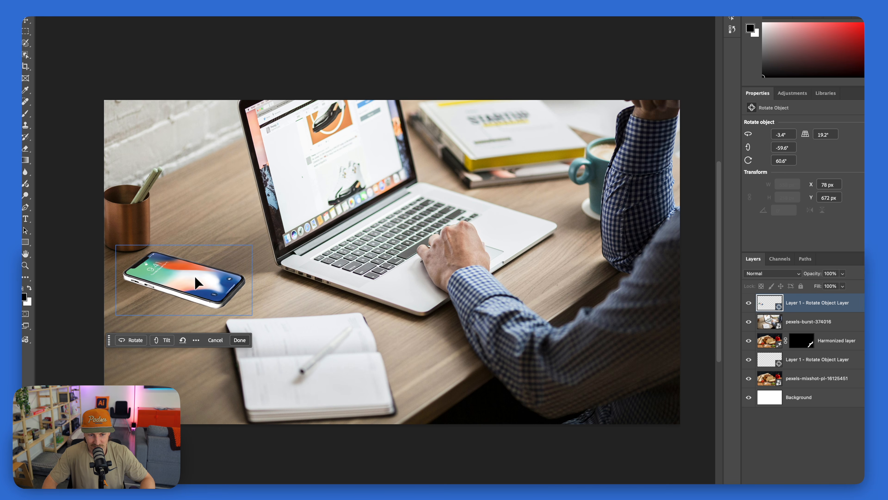
pyautogui.press('Return')
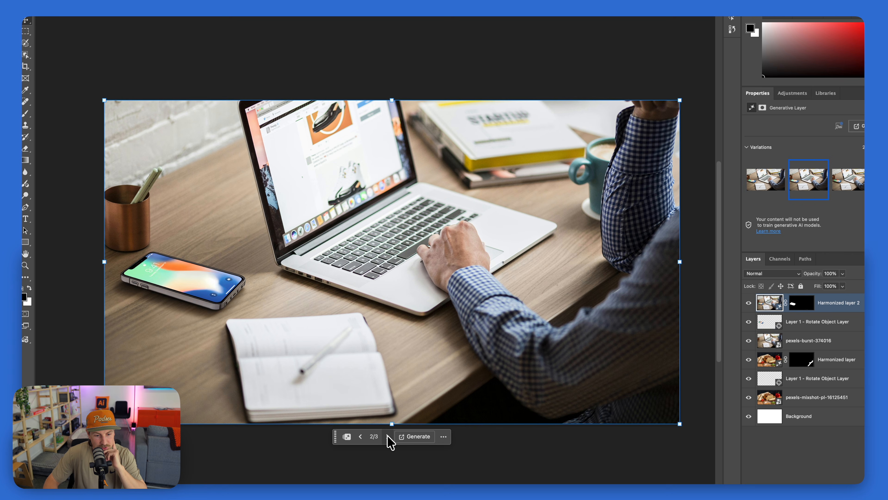
# Harmonize the phone with the desk photo and switch to the third generated variation
pyautogui.click(387, 436)
pyautogui.click(77, 169)
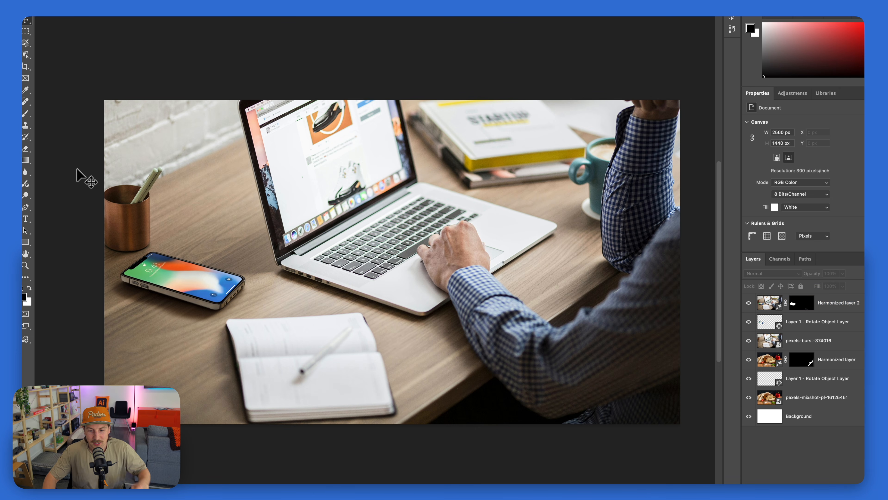
# Hide the unharmonized phone layer and toggle Harmonized layer 2 to compare the desk with and without the phone, leaving it shown
pyautogui.moveTo(749, 303); pyautogui.dragTo(749, 321)
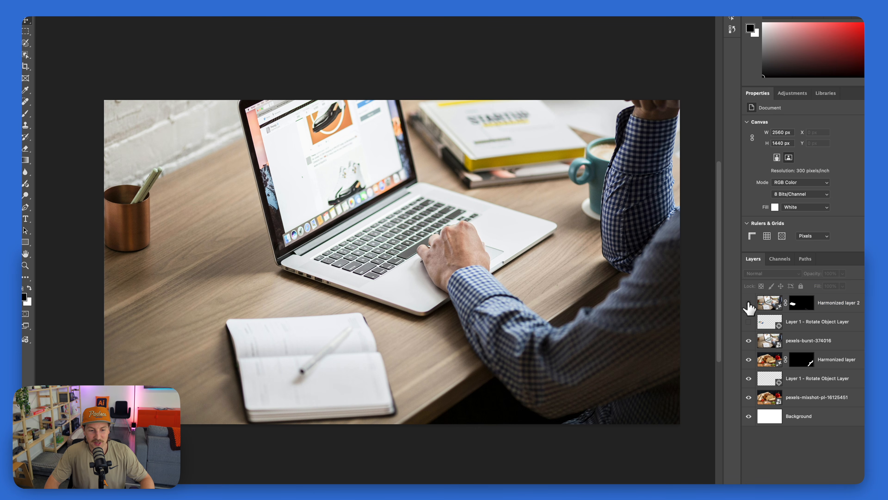
pyautogui.click(749, 303)
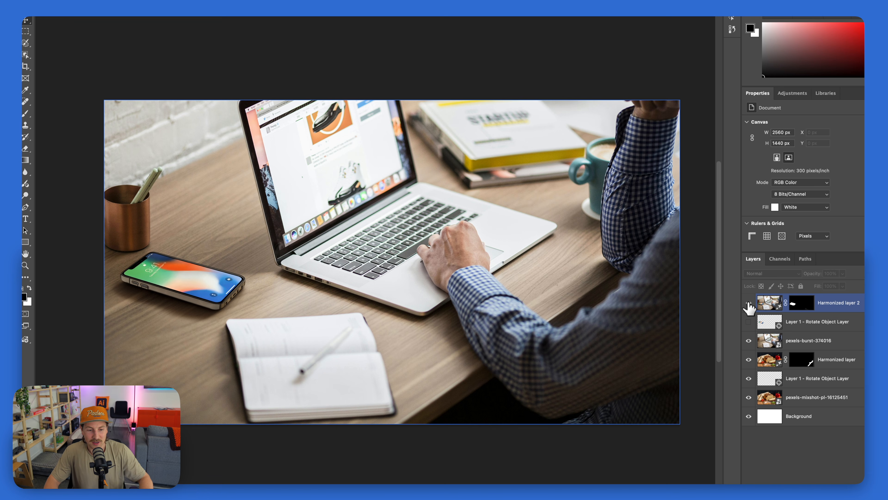
pyautogui.click(749, 303)
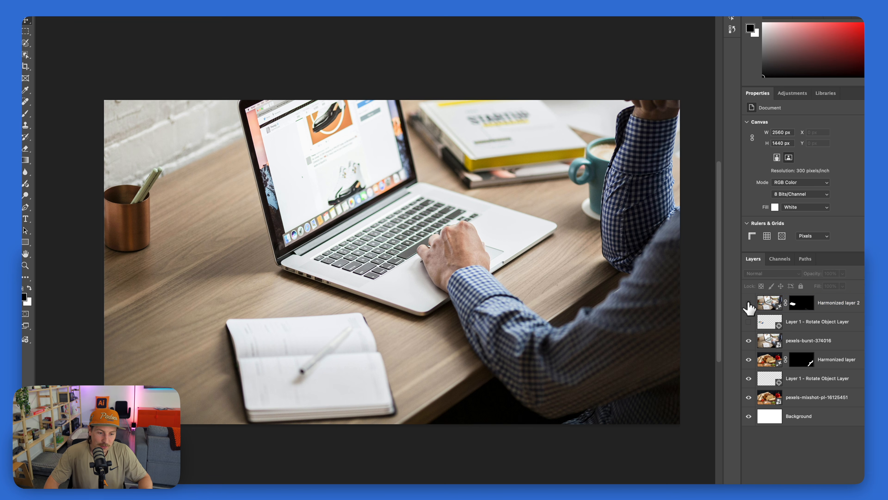
pyautogui.click(749, 303)
pyautogui.click(228, 233)
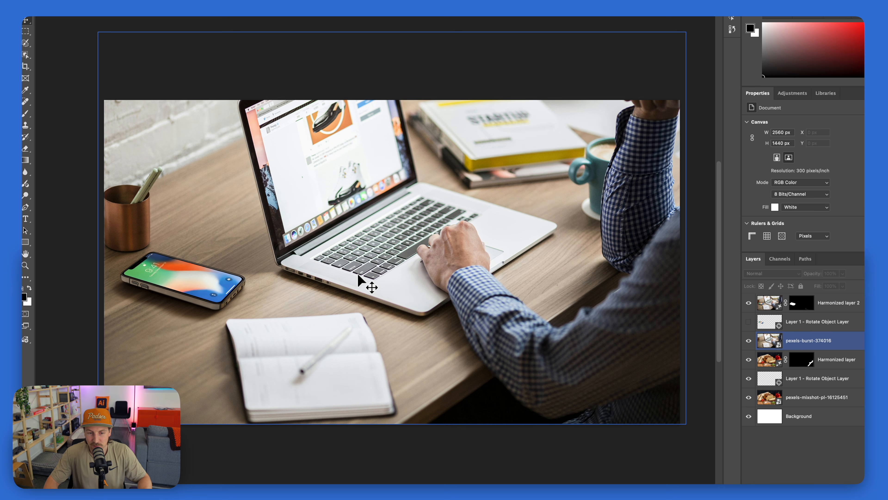
pyautogui.click(54, 90)
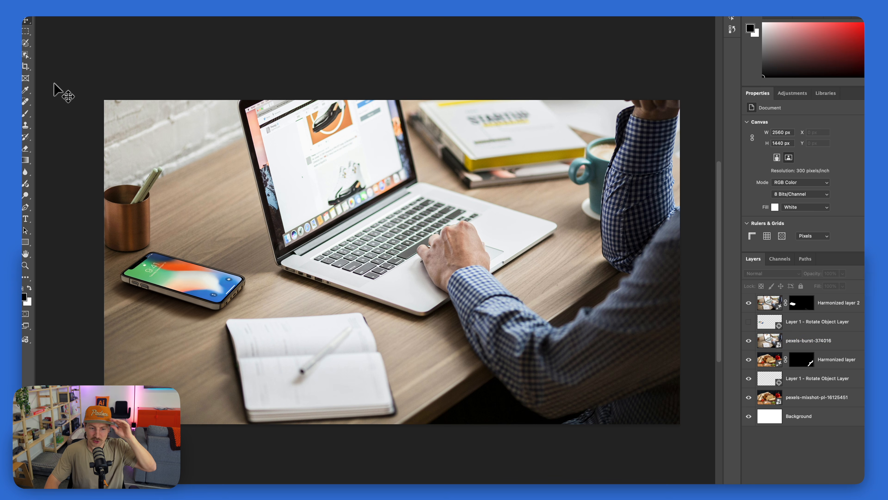